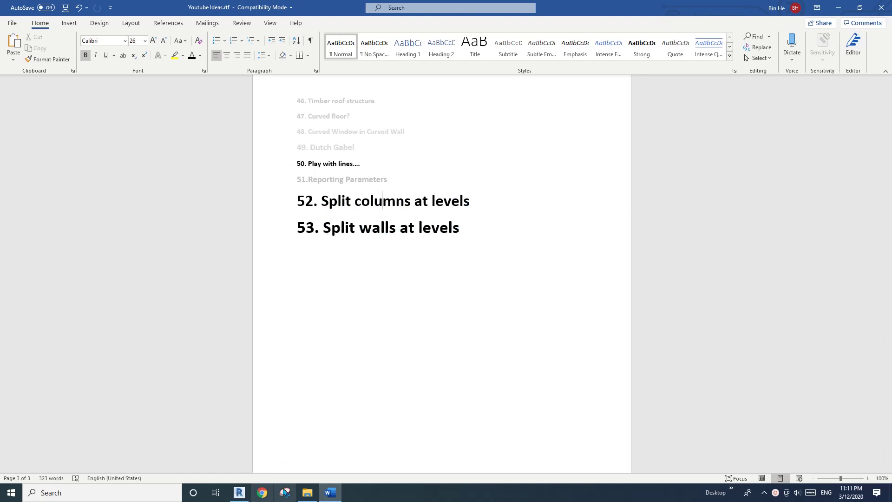
Switch to the Revit project and temporarily hide the long double brick wall facing the view to expose the columns inside
left_click(239, 493)
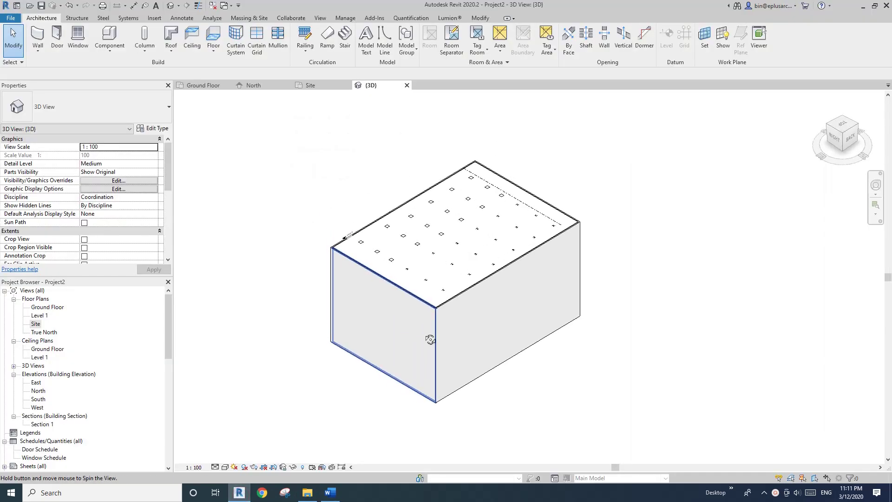
scroll(431, 339, "up", 2)
left_click(469, 333)
middle_click_drag(472, 330, 433, 294, "shift")
scroll(488, 334, "up", 1)
scroll(460, 279, "up", 1)
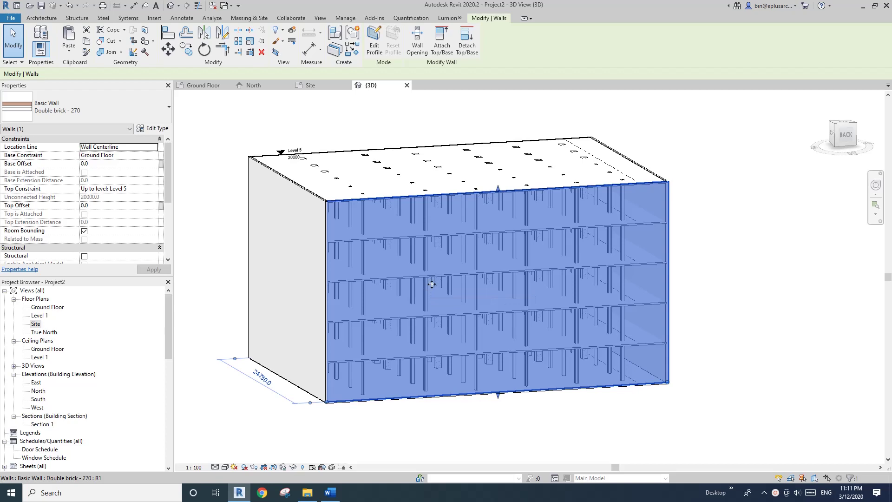
key("h")
key("h")
middle_click_drag(498, 305, 445, 256)
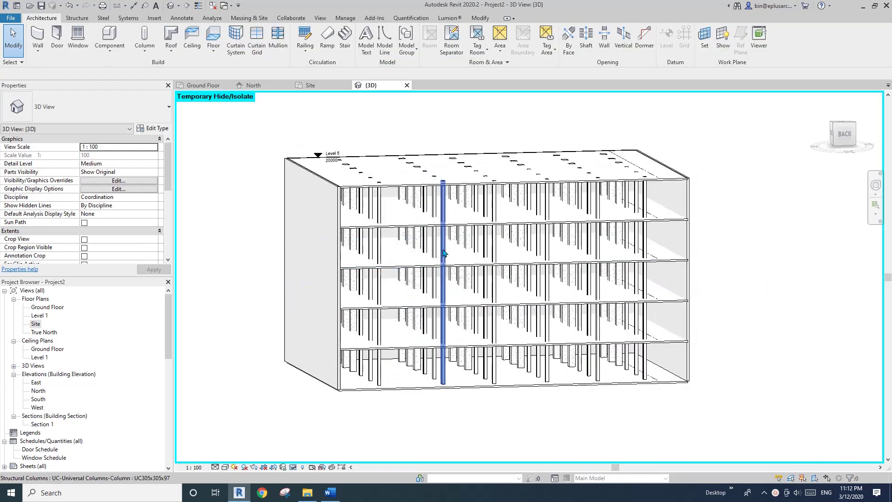
Select one of the exposed steel columns and examine its base and top levels and how it runs through the floors
left_click(443, 253)
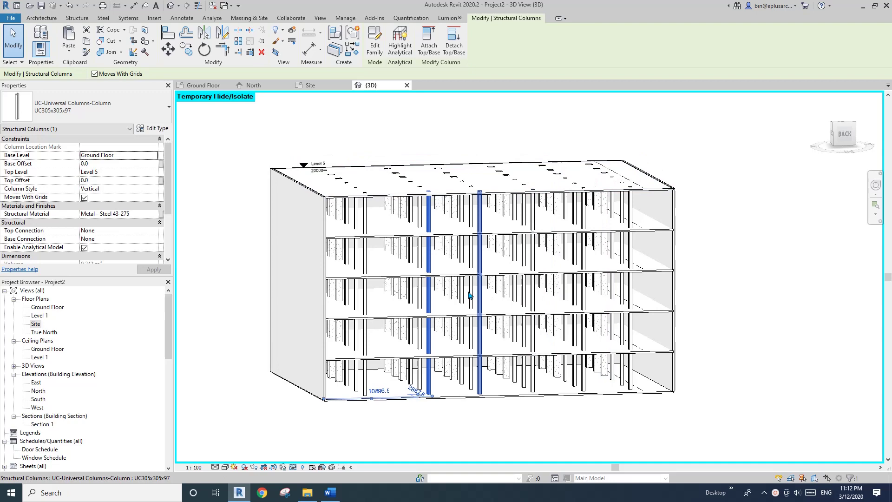
scroll(513, 300, "up", 3)
middle_click_drag(513, 299, 540, 284)
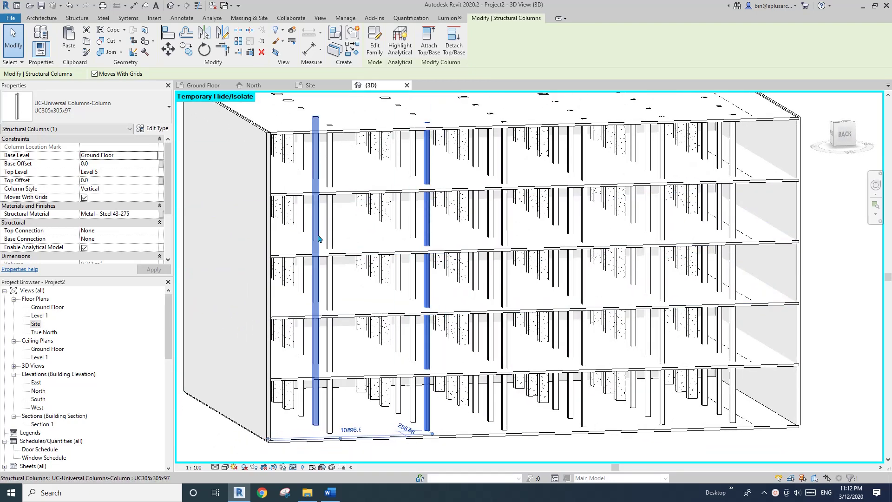
scroll(410, 237, "down", 2)
scroll(410, 236, "up", 5)
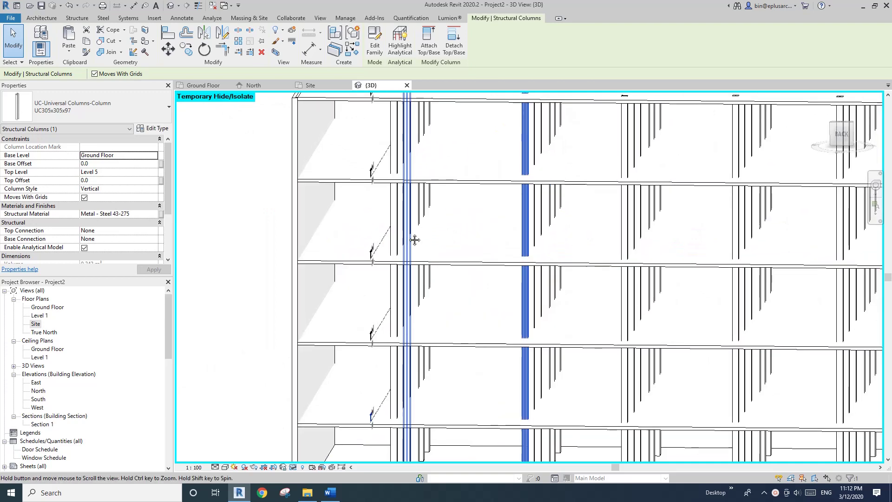
key("s")
key("l")
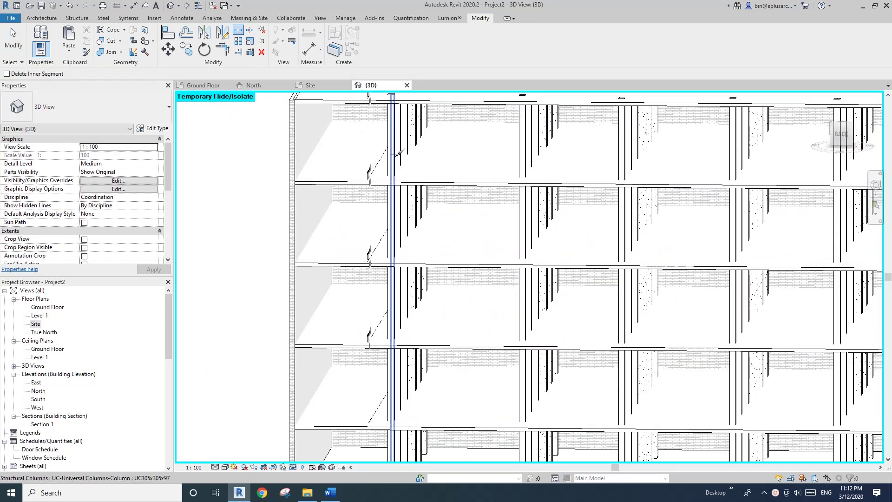
middle_click_drag(492, 211, 405, 221, "shift")
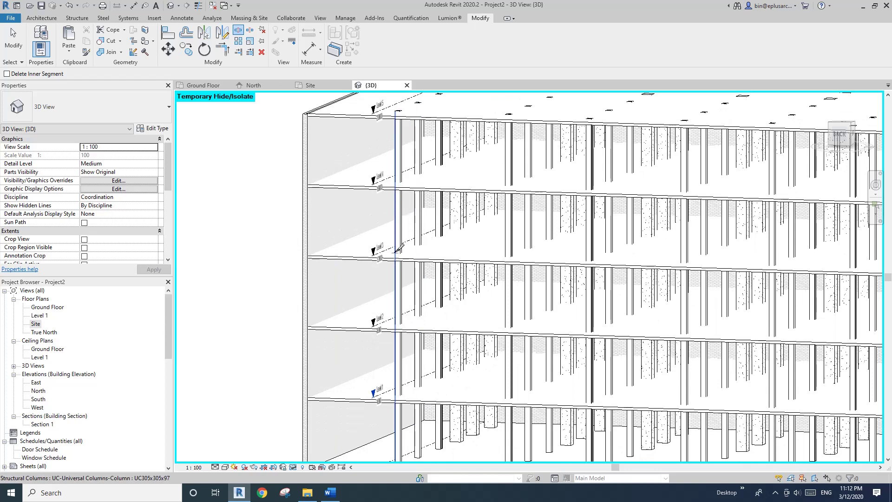
scroll(479, 266, "down", 6)
key("Escape")
Temporarily isolate the structural column category in the 3D view, using one steel column as the reference, and clear the selection
scroll(479, 266, "up", 5)
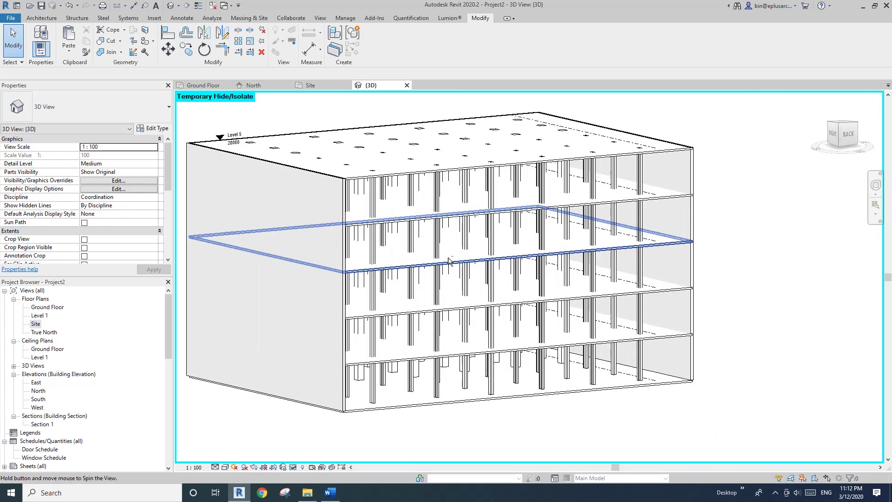
middle_click_drag(479, 266, 469, 277)
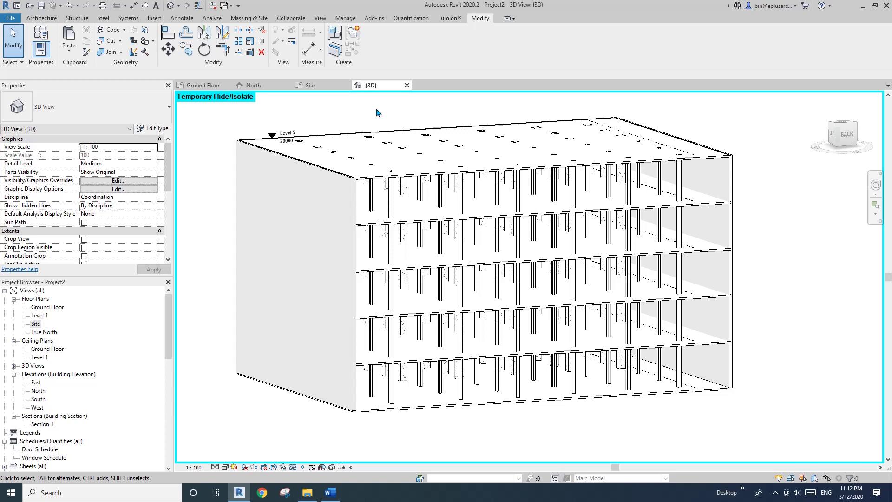
middle_click_drag(454, 246, 449, 241)
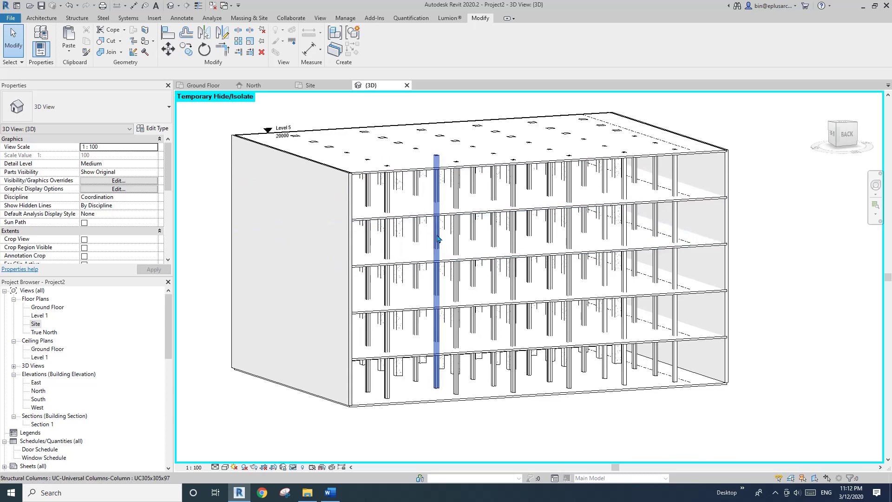
left_click(437, 240)
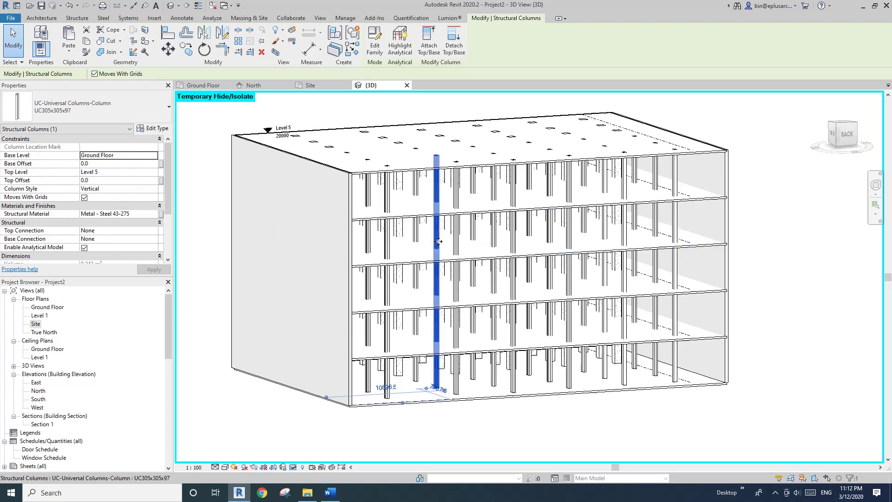
key("i")
key("c")
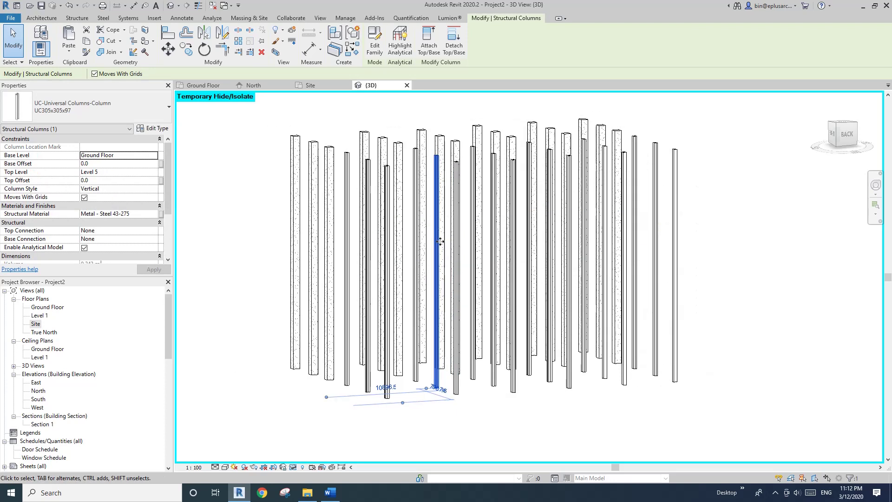
scroll(439, 242, "down", 2)
middle_click_drag(487, 251, 496, 299, "shift")
left_click(614, 194)
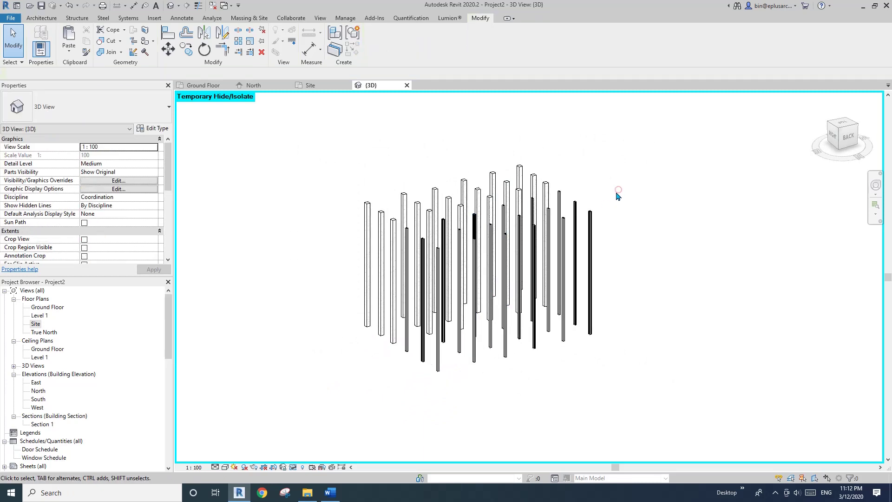
Select all the isolated structural columns, save the selection as "Full Height Colum", and deselect them
scroll(616, 194, "up", 2)
middle_click_drag(603, 229, 616, 217)
left_click_drag(656, 160, 253, 354)
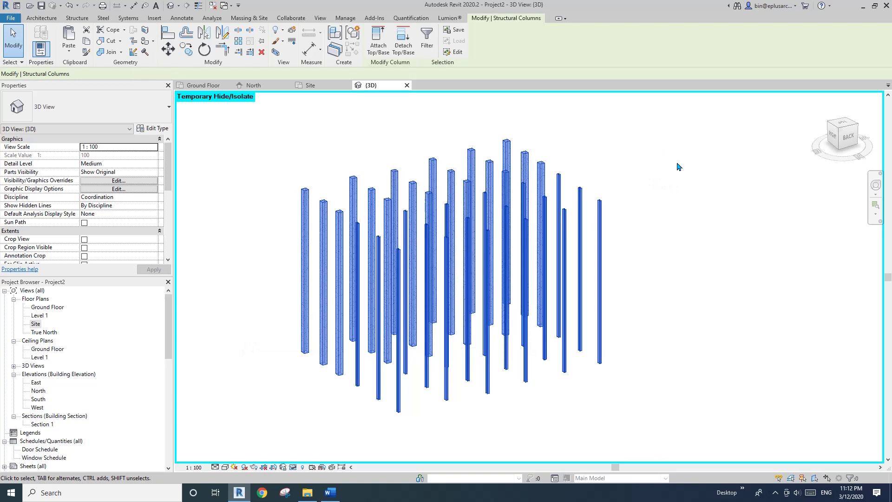
left_click_drag(691, 144, 239, 398)
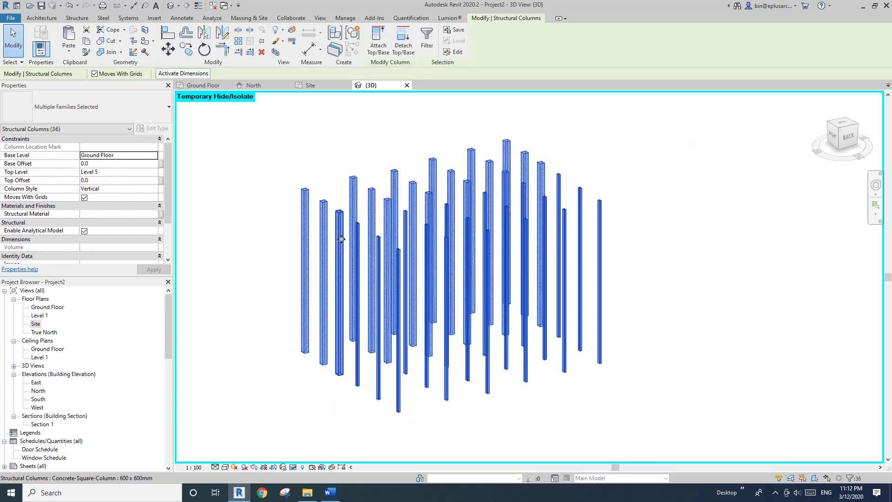
left_click_drag(339, 239, 416, 138)
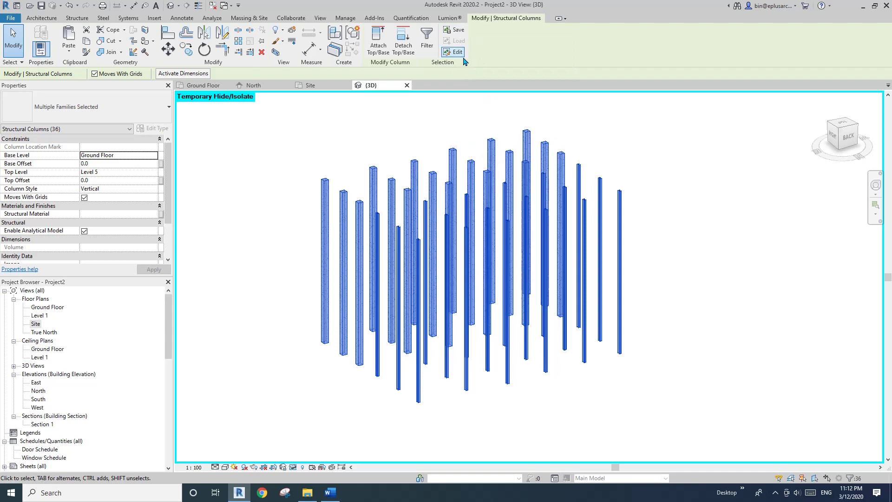
left_click(455, 31)
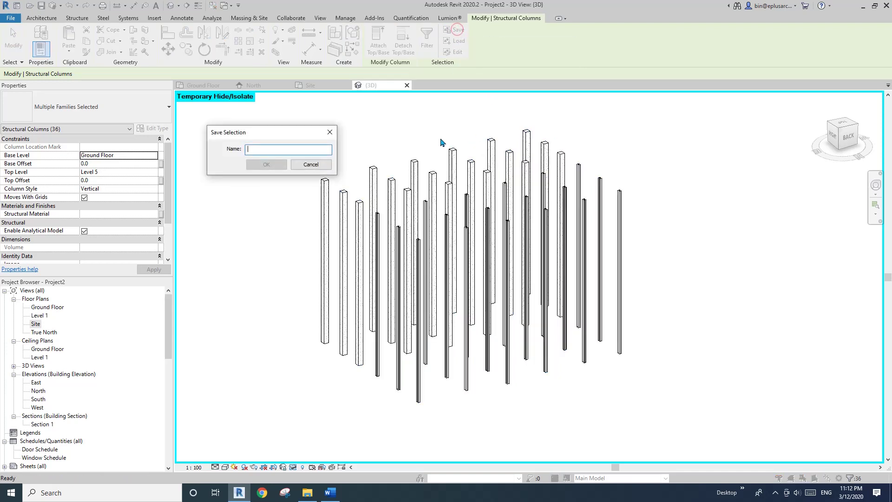
type("F")
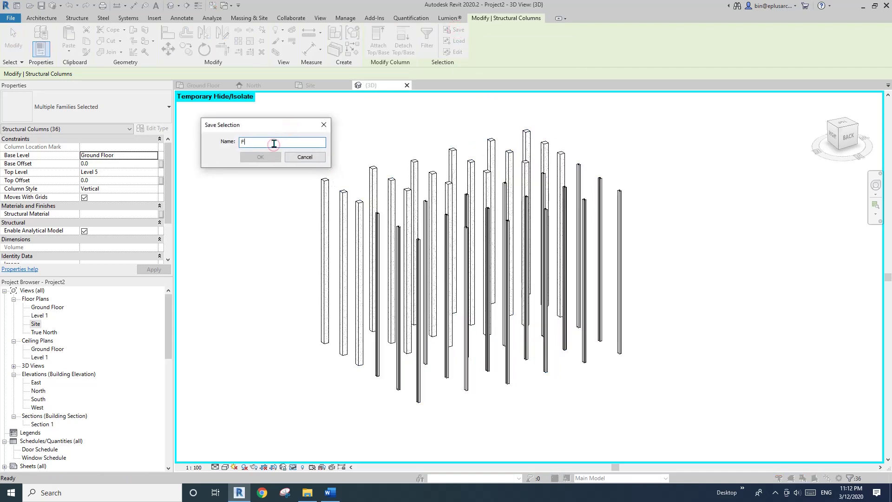
type("ull Height Columns")
left_click(270, 157)
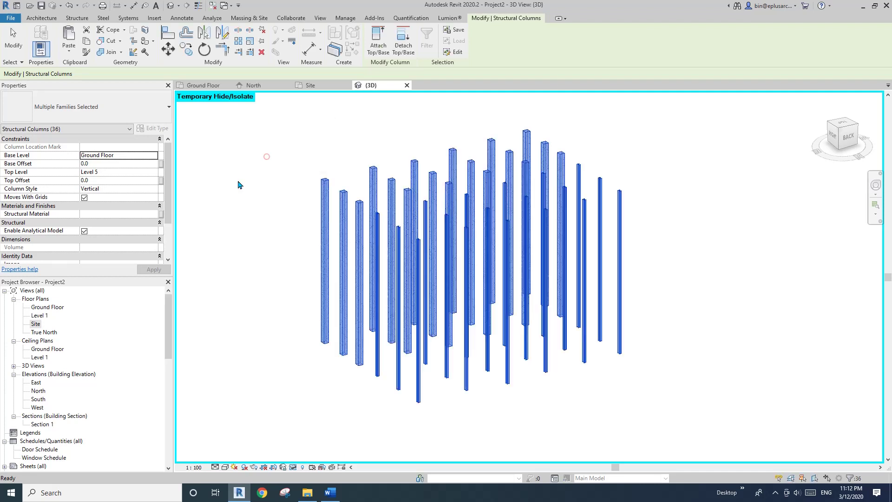
left_click(286, 179)
middle_click_drag(284, 179, 299, 181)
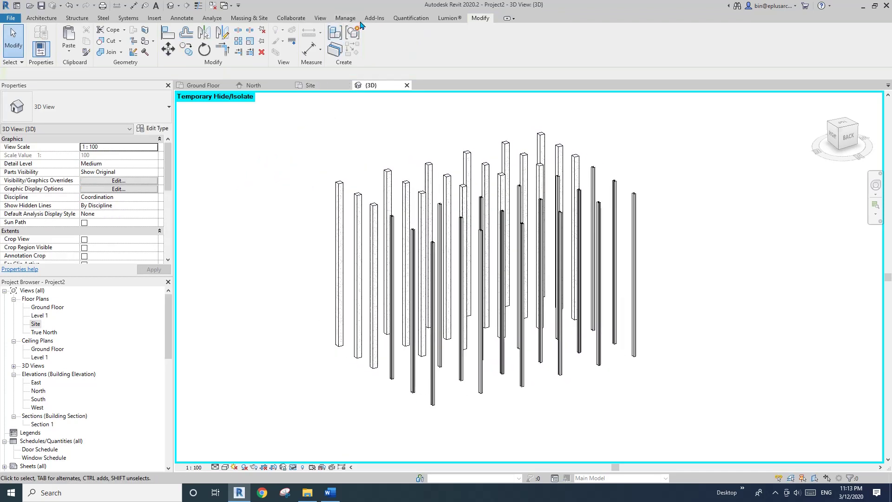
Start Copy/Monitor on the current project and enable Split Columns by Levels in its column options
left_click(292, 20)
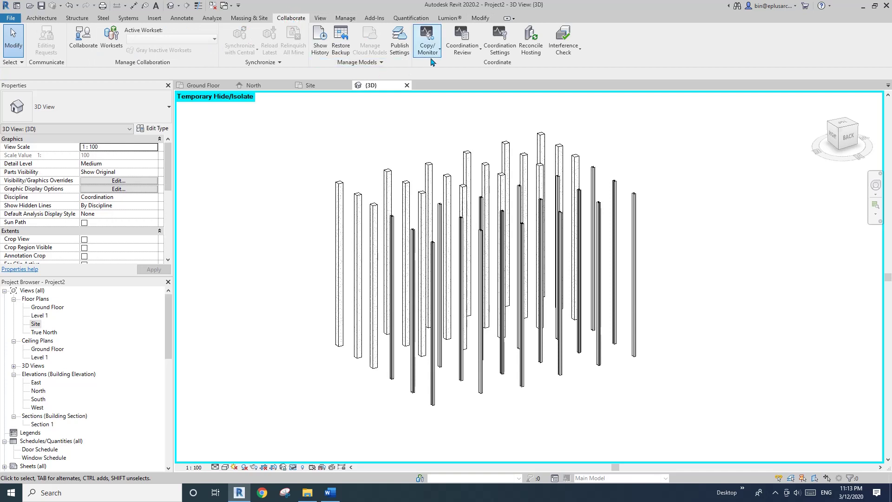
left_click(429, 49)
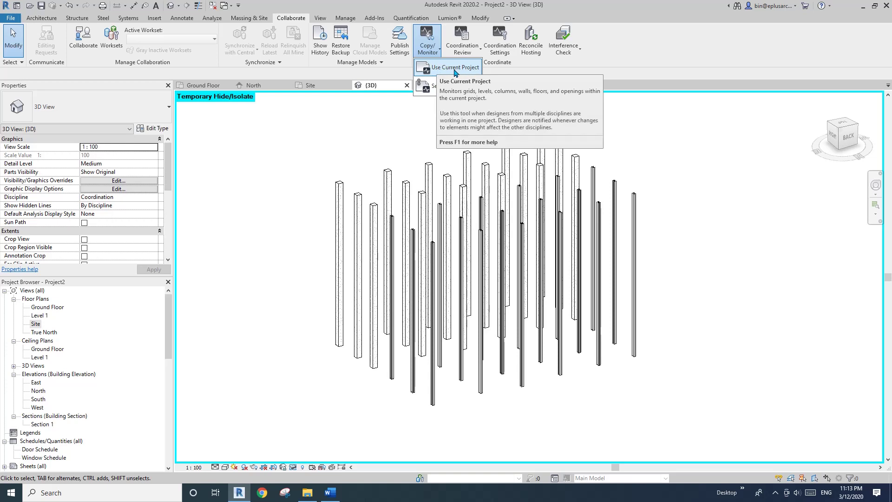
left_click(470, 72)
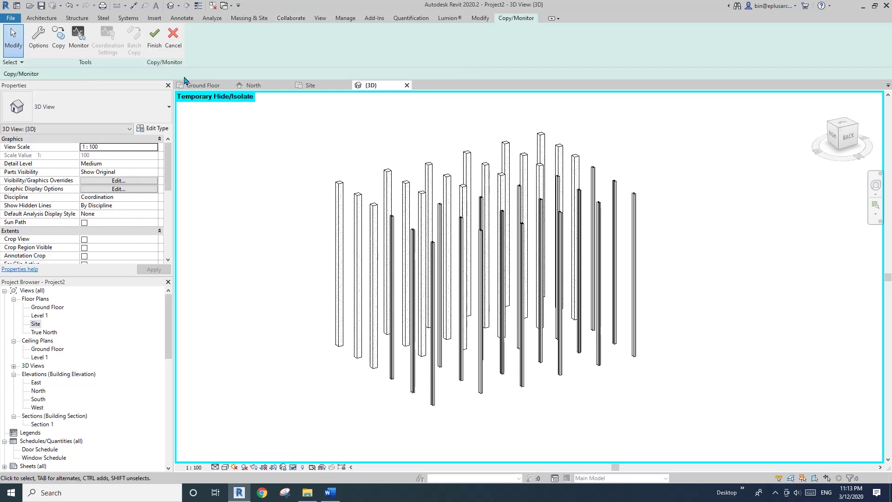
left_click(38, 37)
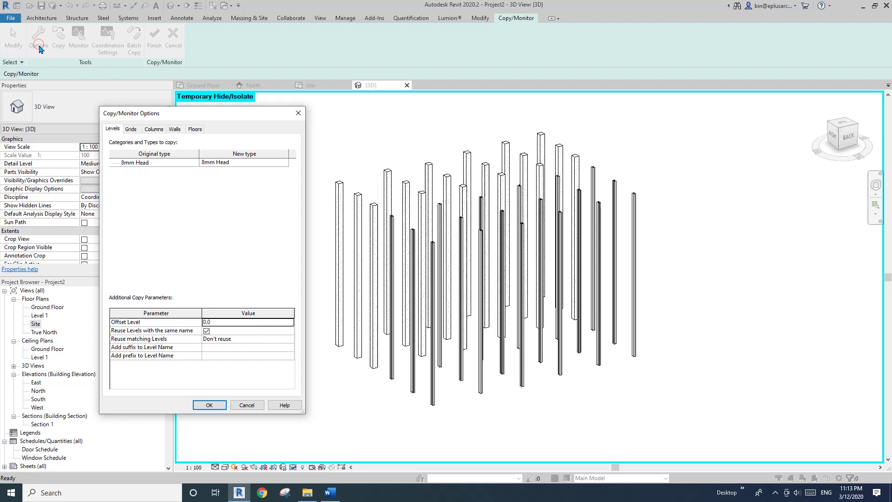
left_click_drag(161, 117, 162, 102)
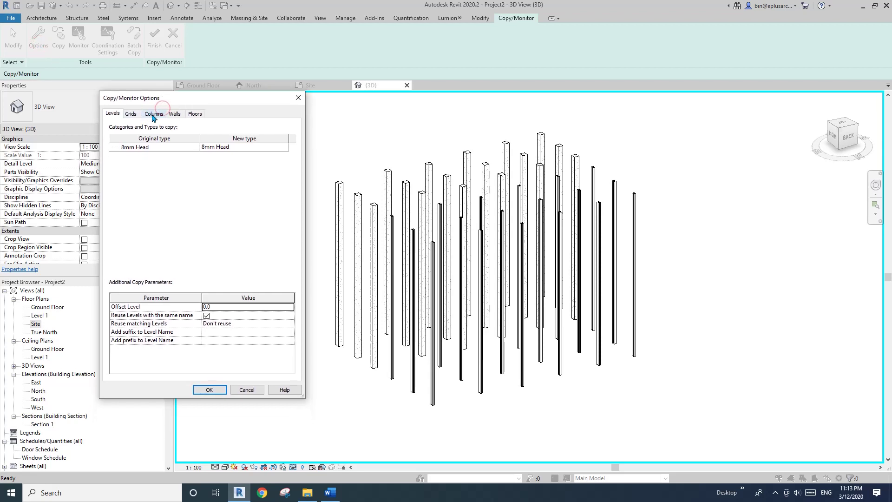
left_click(156, 115)
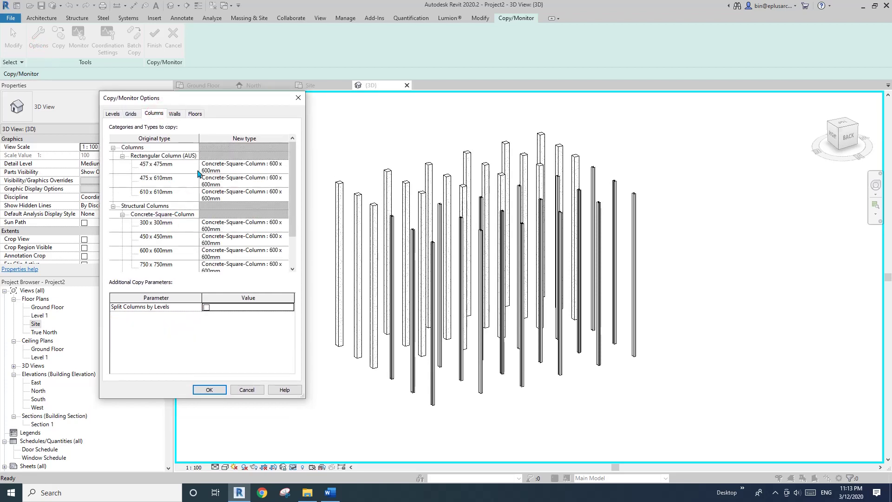
left_click_drag(290, 189, 290, 217)
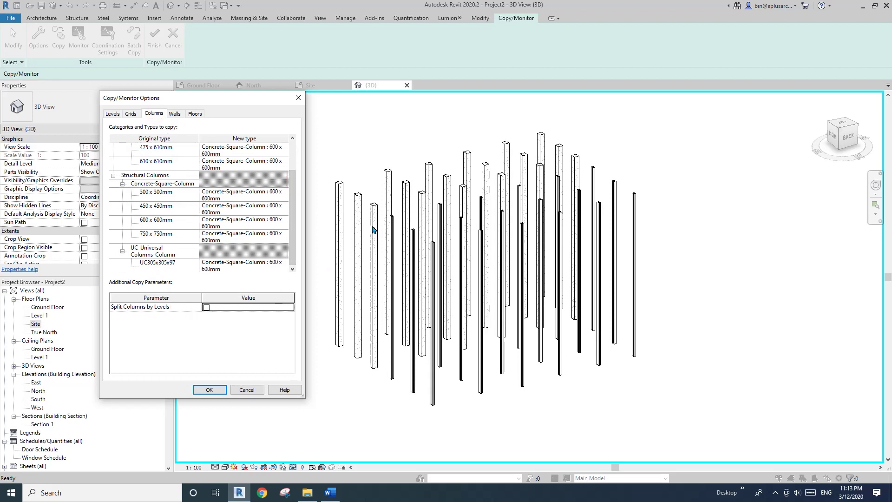
left_click(206, 307)
Map the UC305x305x97 original type to the new type UC-Universal Columns-Column : UC305x305x97 and accept the Copy/Monitor options
mouse_move(292, 206)
left_mouse_down()
mouse_move(293, 187)
mouse_move(293, 218)
left_mouse_up()
left_click_drag(293, 177, 293, 209)
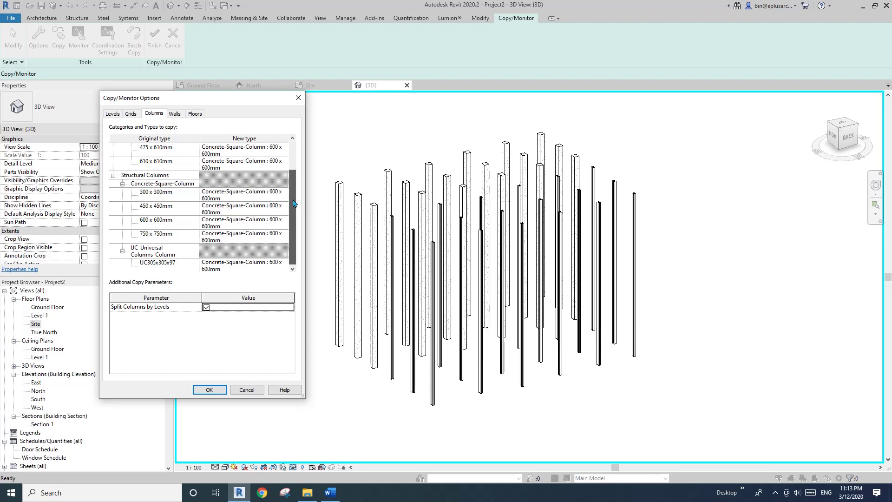
mouse_move(293, 199)
left_mouse_down()
mouse_move(295, 184)
mouse_move(291, 208)
left_mouse_up()
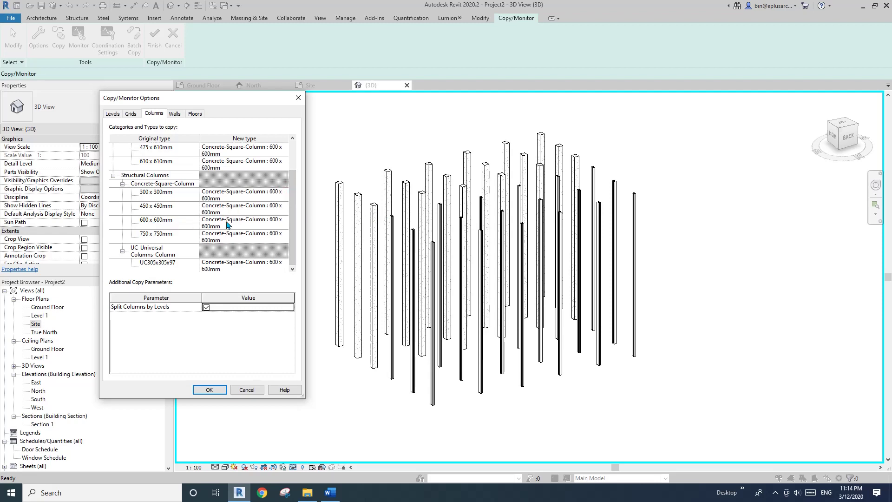
left_click(262, 227)
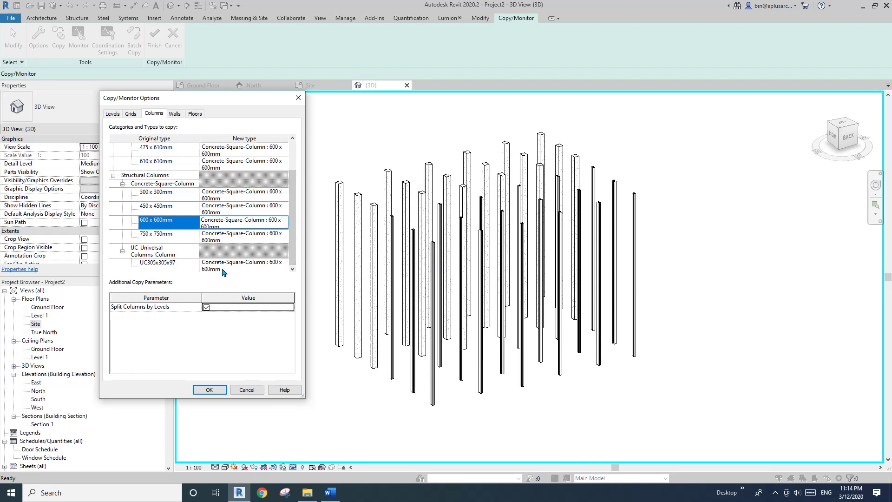
left_click(158, 265)
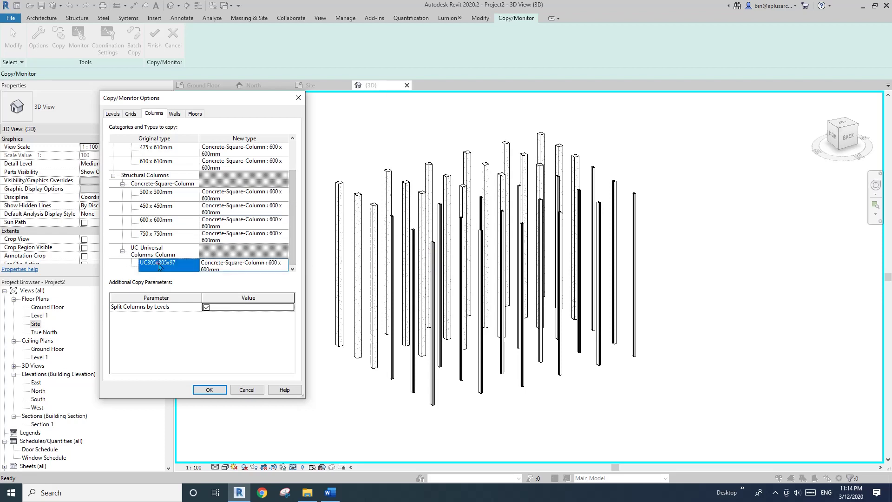
left_click(254, 268)
left_click(284, 264)
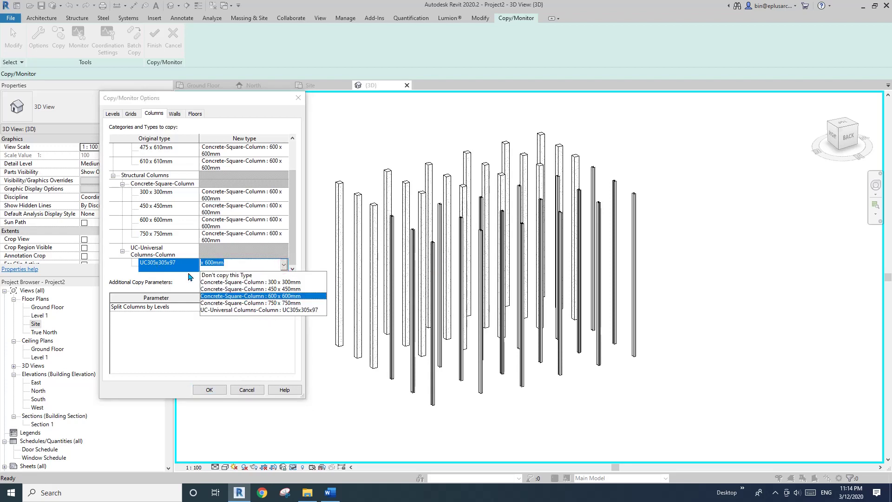
left_click(297, 310)
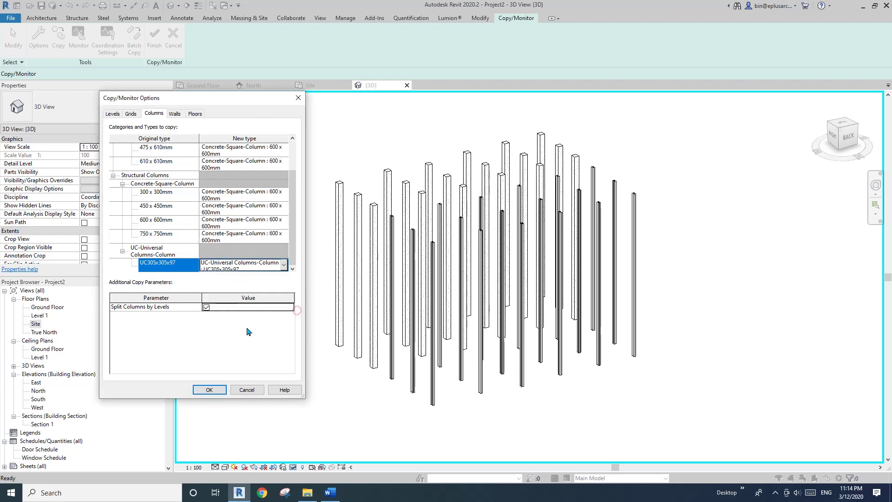
left_click(219, 392)
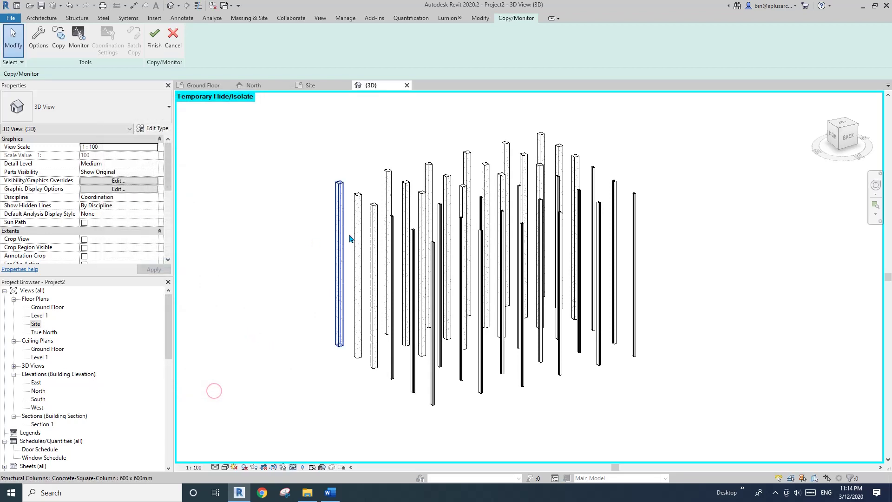
Copy all isolated structural columns in one multiple Copy/Monitor operation and finish the copy
middle_click_drag(350, 239, 339, 235)
middle_click_drag(295, 187, 288, 183)
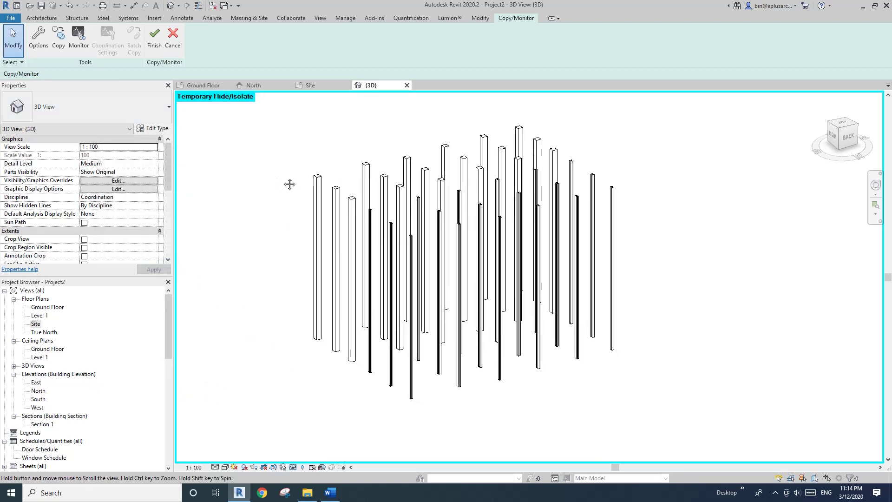
left_click(60, 45)
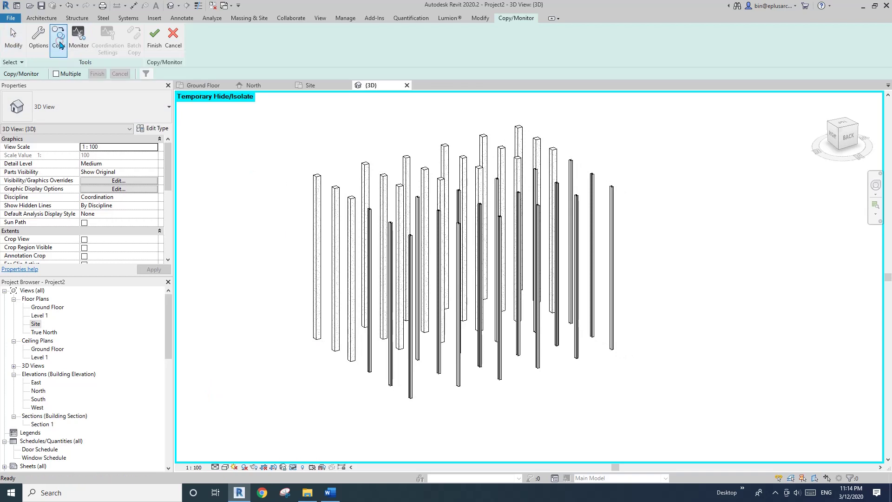
left_click(56, 74)
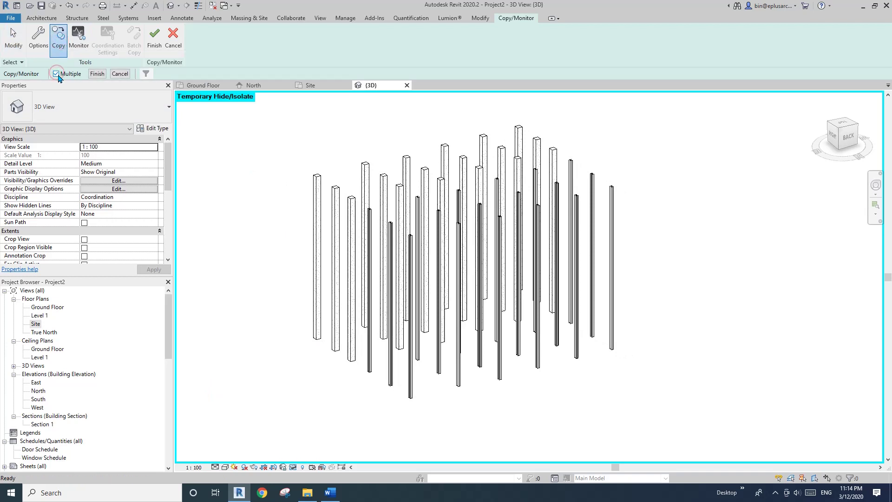
left_click_drag(668, 129, 253, 396)
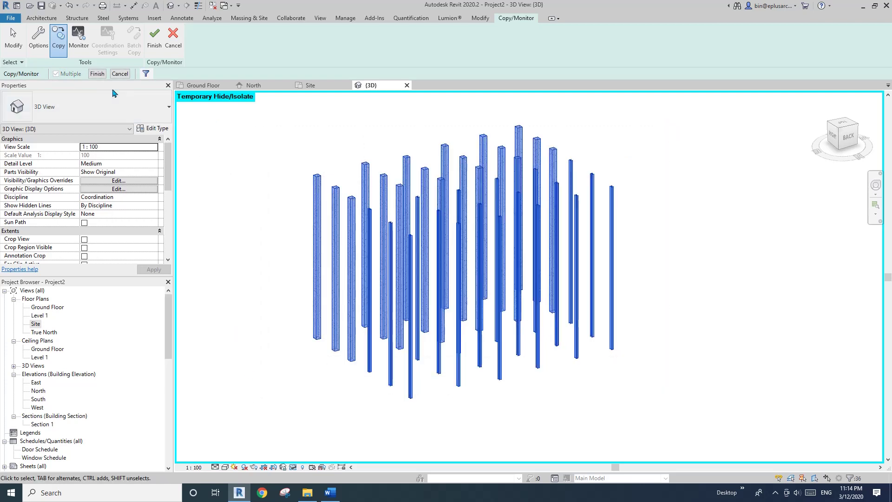
left_click(95, 74)
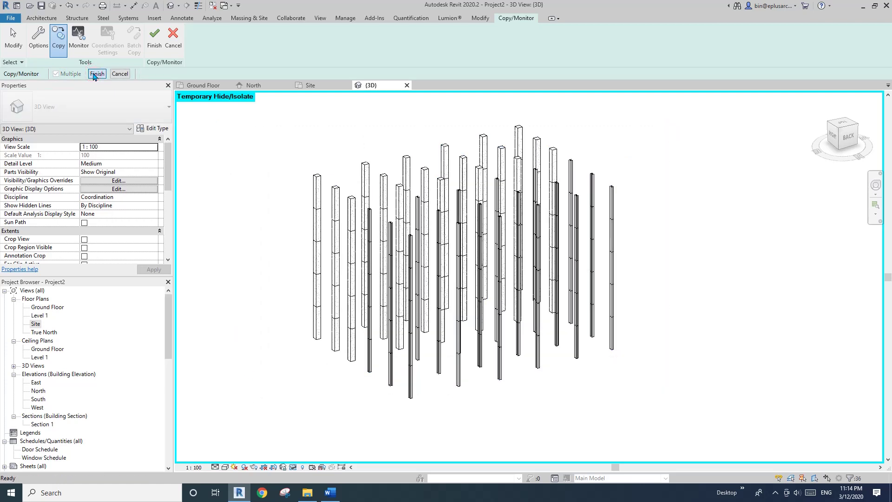
Clear the selection of copied columns and examine the level splits from several sides of the 3D view
middle_click_drag(599, 283, 570, 268, "shift")
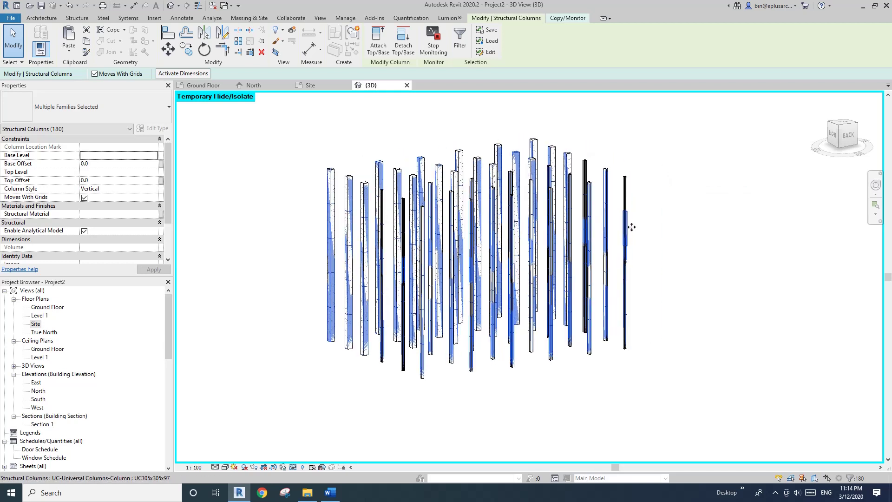
left_click(681, 198)
middle_click_drag(524, 219, 481, 168, "shift")
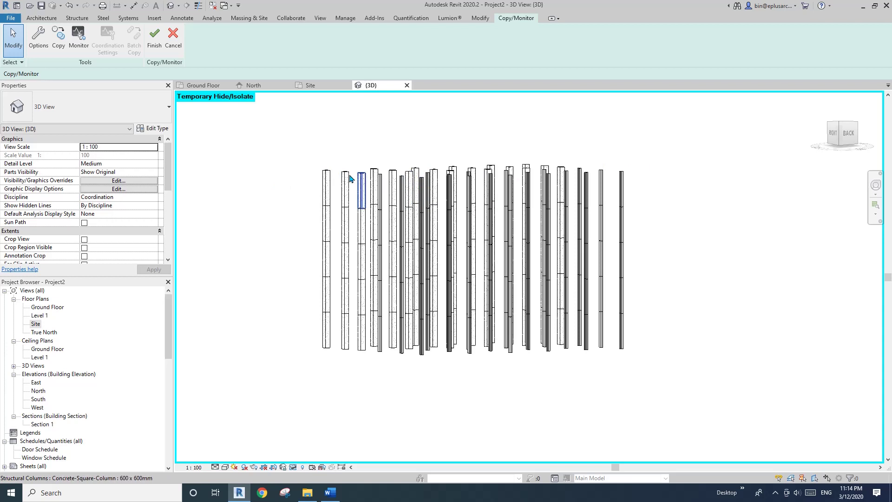
middle_click_drag(335, 299, 434, 269, "shift")
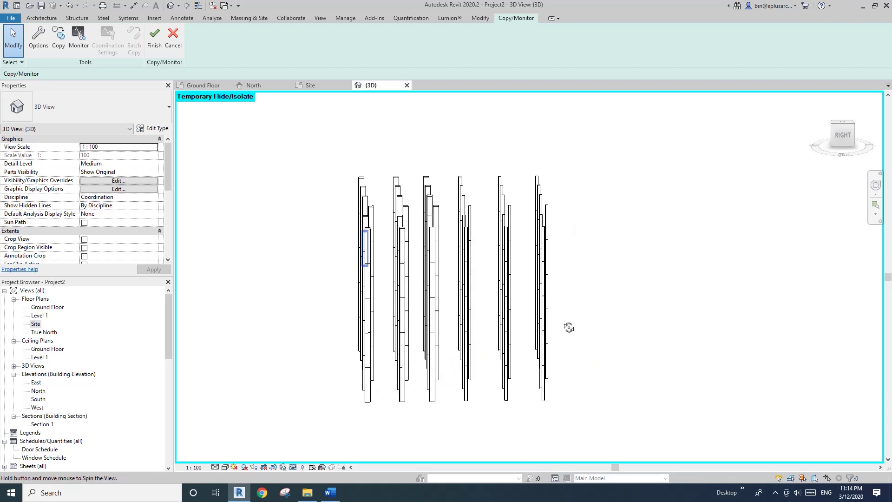
middle_click_drag(568, 328, 498, 238, "shift")
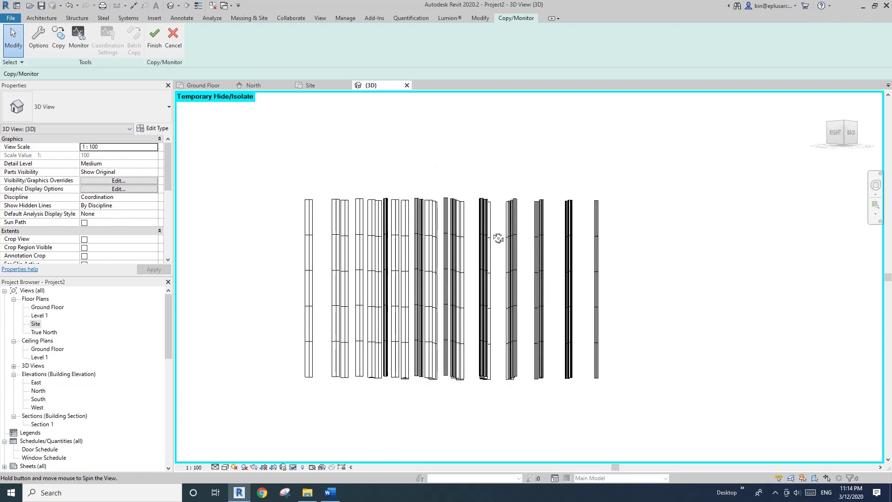
middle_click_drag(604, 220, 576, 228, "shift")
Select everything crossing the top storey, remove the single-storey segments to leave the full-height columns, examine them and clear the selection
left_click_drag(660, 157, 251, 224)
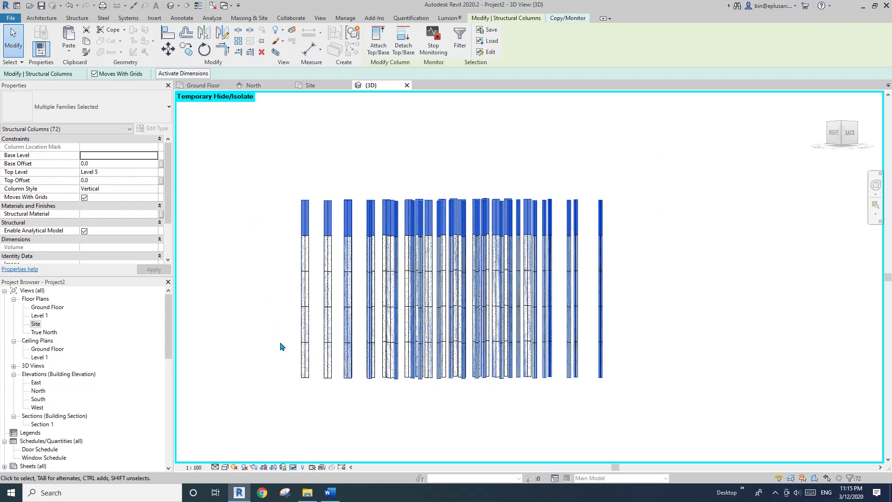
left_click_drag(697, 162, 713, 192)
left_click_drag(687, 147, 262, 229)
left_click_drag(259, 161, 733, 266, "shift")
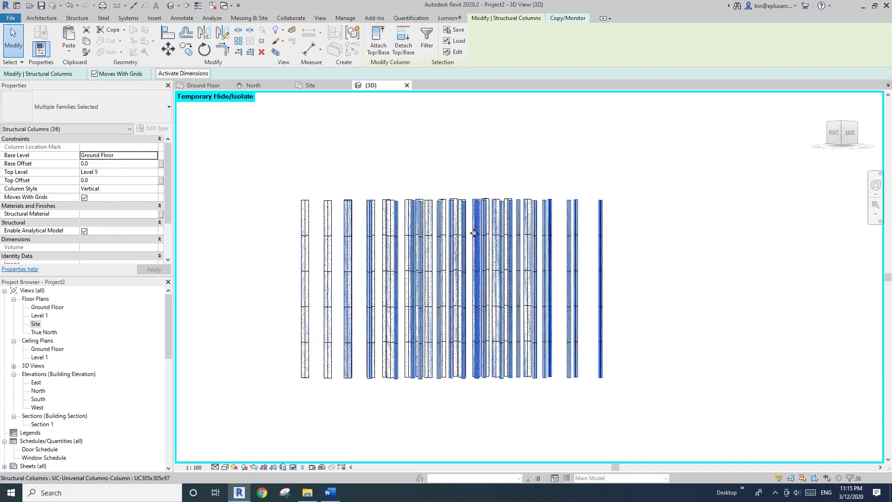
middle_click_drag(553, 259, 602, 315, "shift")
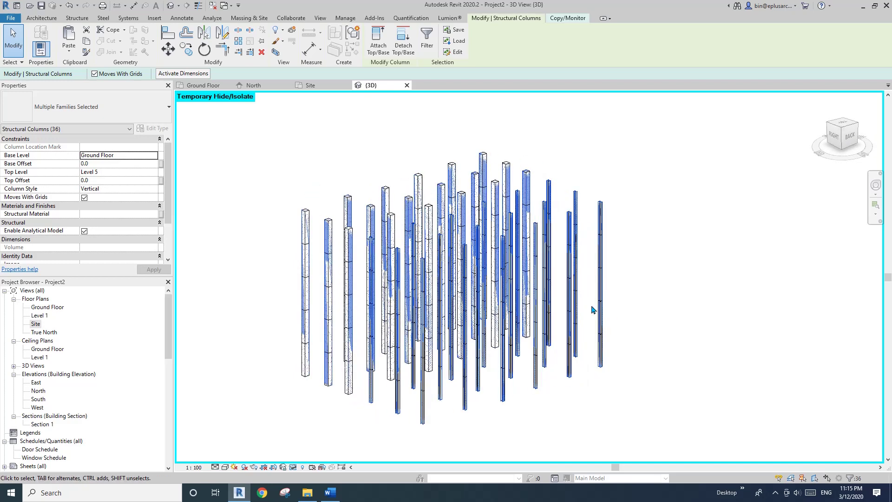
scroll(665, 293, "down", 3)
left_click(665, 291)
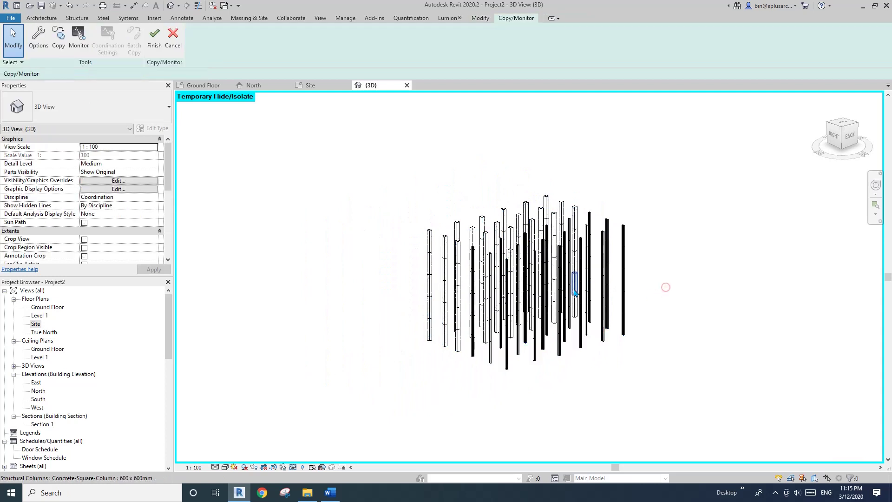
Select the upper two storey segments of the steel column at the outer corner of the grid
scroll(611, 286, "up", 3)
middle_click_drag(605, 284, 571, 284)
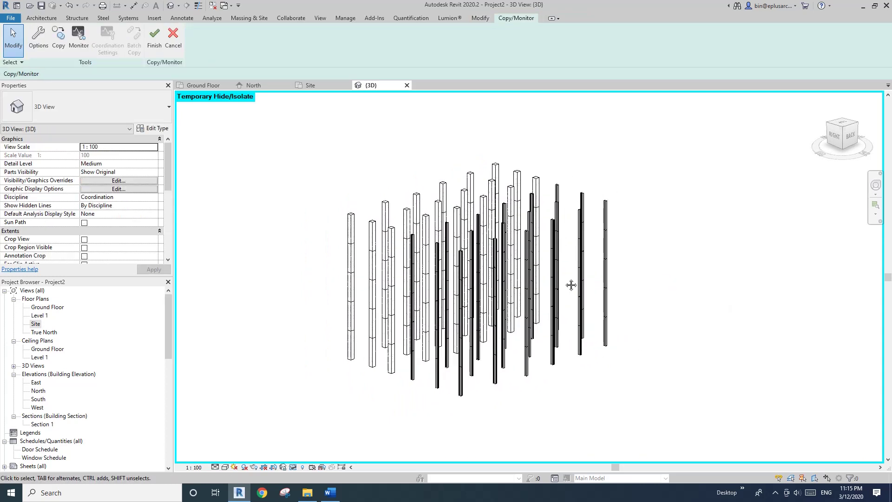
scroll(562, 280, "up", 1)
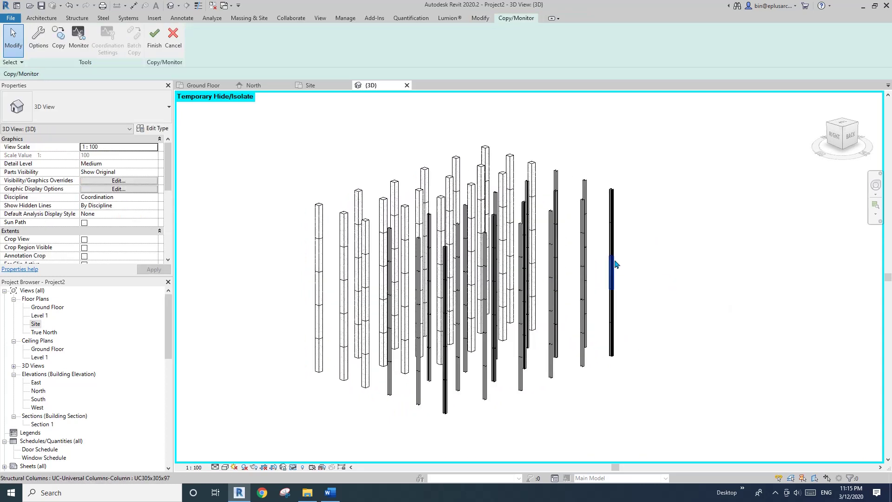
middle_click_drag(616, 263, 603, 268)
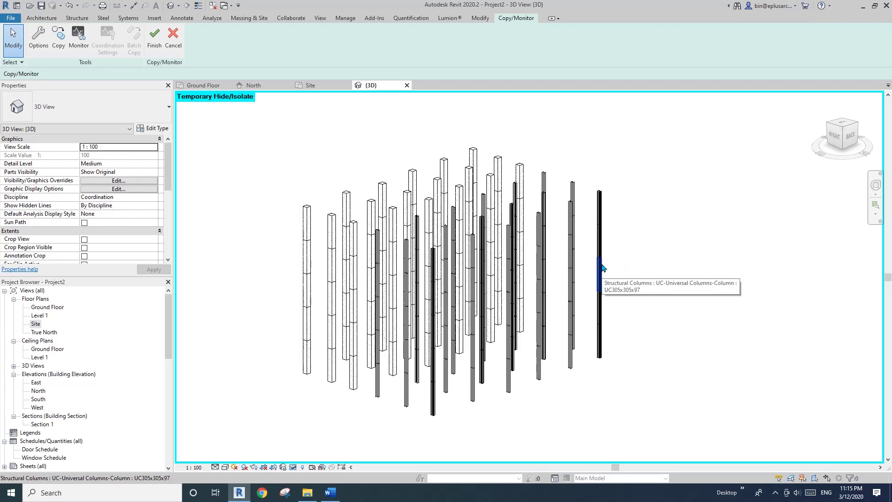
middle_click_drag(590, 268, 572, 269, "shift")
middle_click_drag(485, 174, 504, 177, "shift")
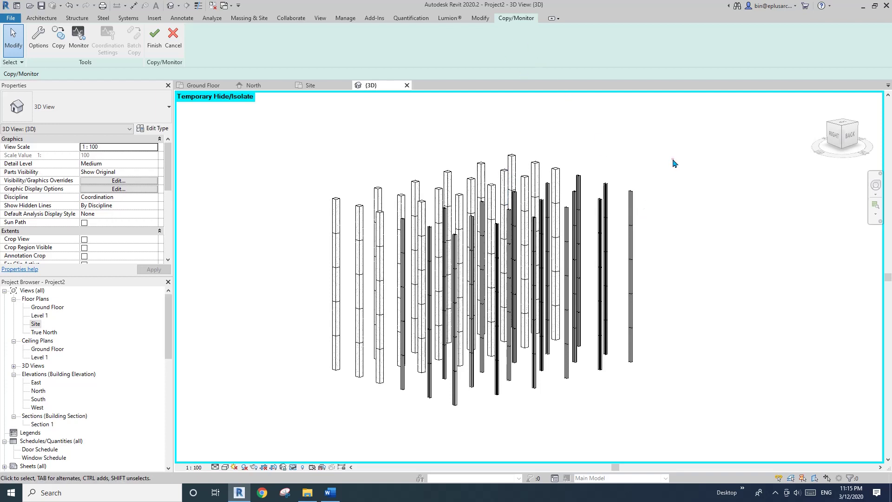
left_click(632, 205)
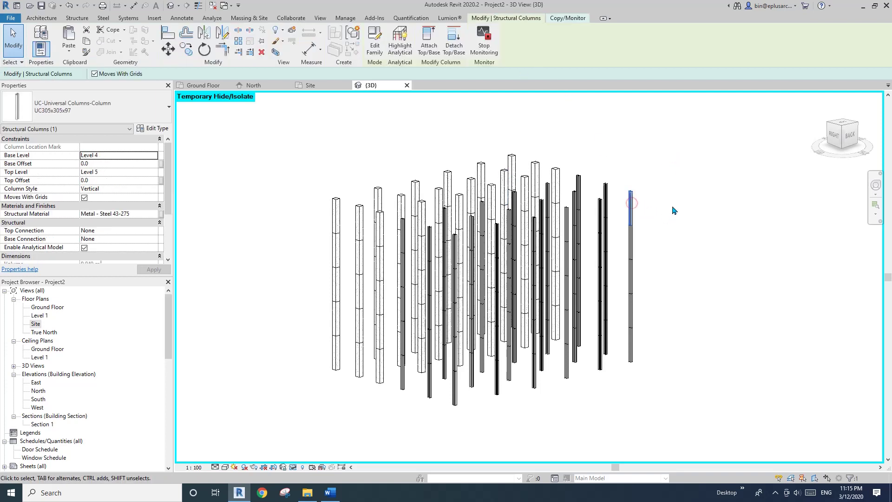
left_click(632, 235, "ctrl")
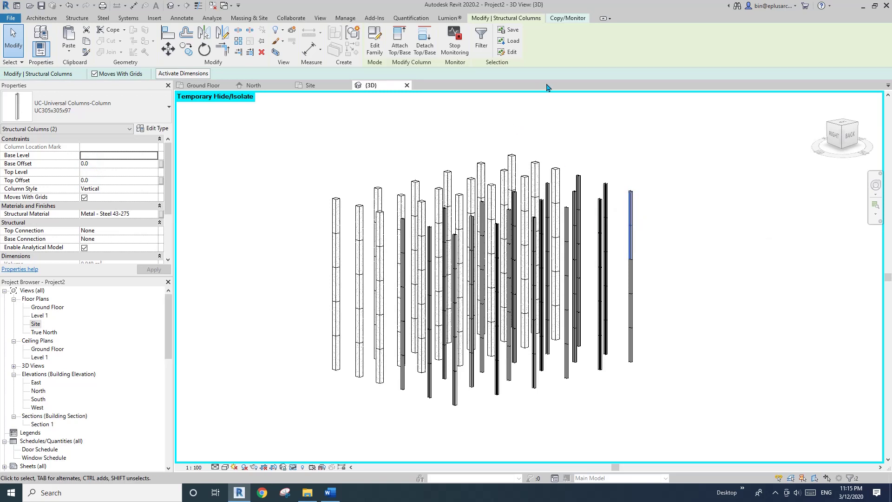
Load the saved selection "Full Height Columns" and remove the two storey segments of the corner steel column from it
left_click(511, 41)
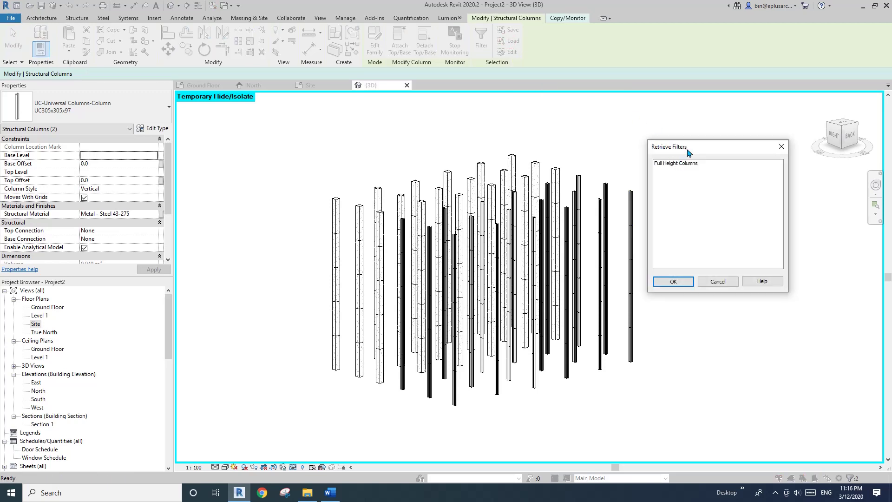
left_click_drag(688, 152, 694, 156)
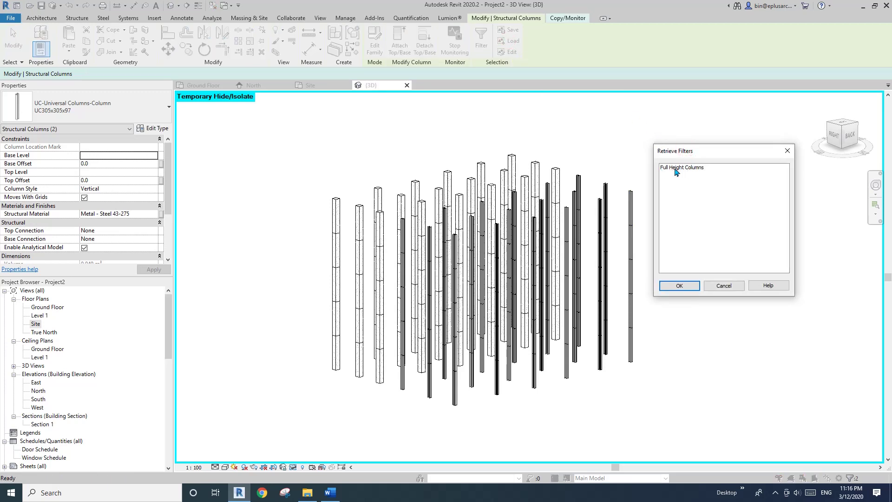
left_click(689, 170)
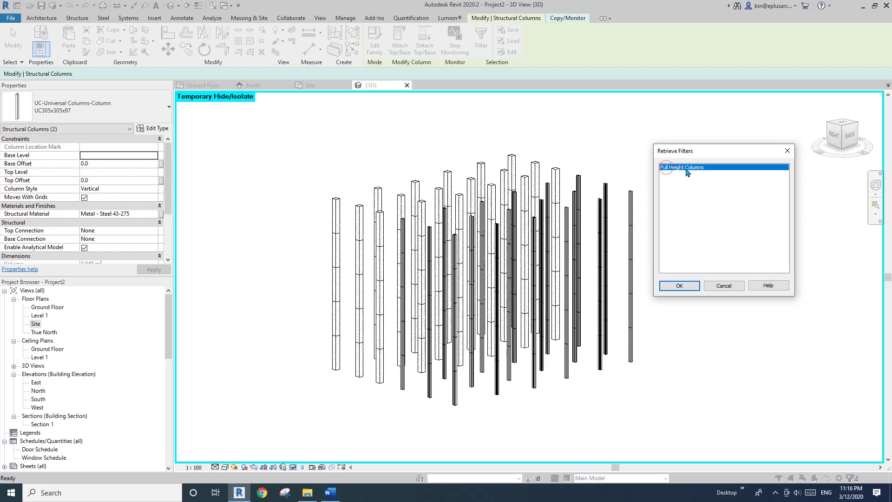
left_click(681, 286)
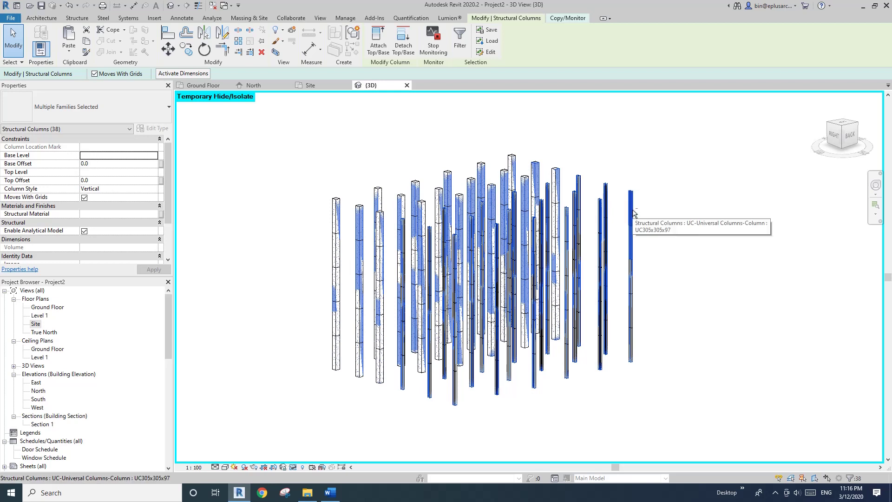
left_click(632, 209, "shift")
left_click(635, 243, "shift")
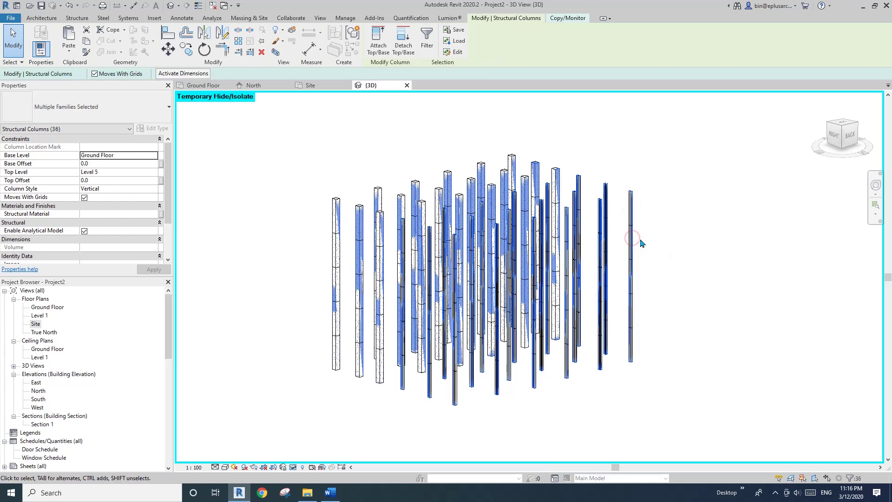
scroll(646, 252, "down", 2)
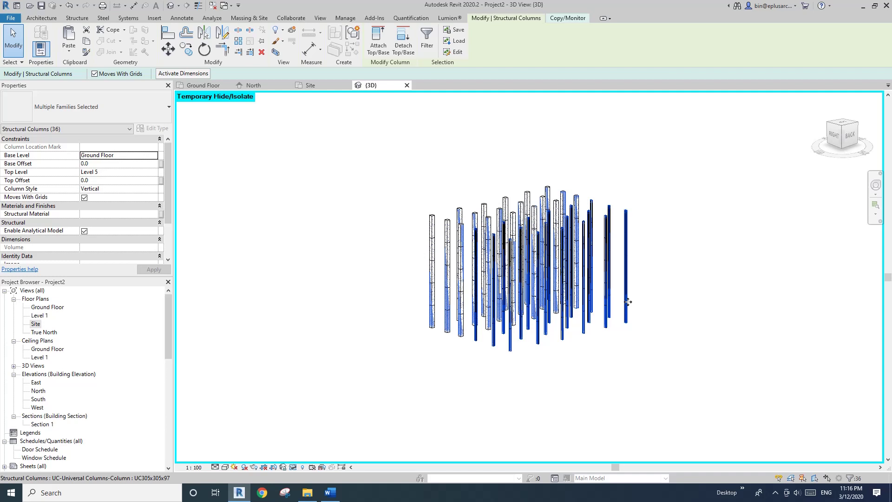
middle_click_drag(676, 271, 671, 263)
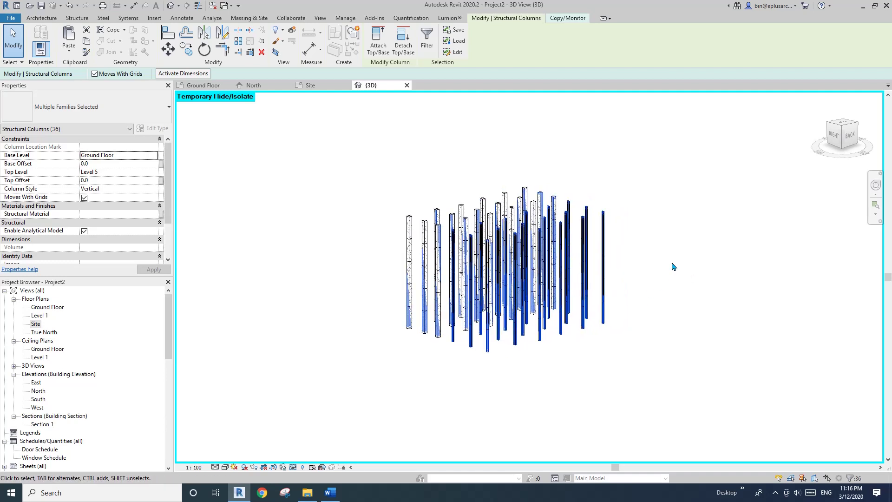
left_click(648, 259)
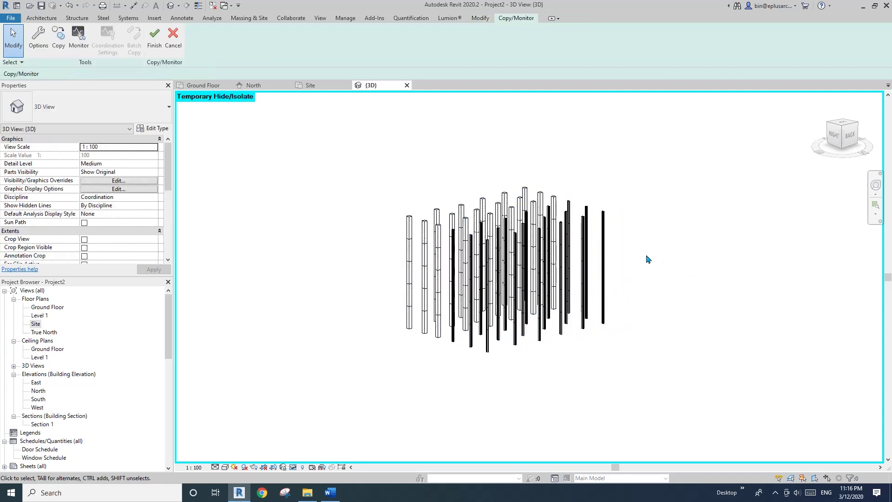
Check the column segments with a selection across the column group, clear it and inspect the splits
middle_click_drag(648, 259, 648, 202, "shift")
left_click_drag(642, 196, 331, 289)
key("Escape")
scroll(354, 278, "up", 1)
middle_click_drag(354, 278, 390, 278)
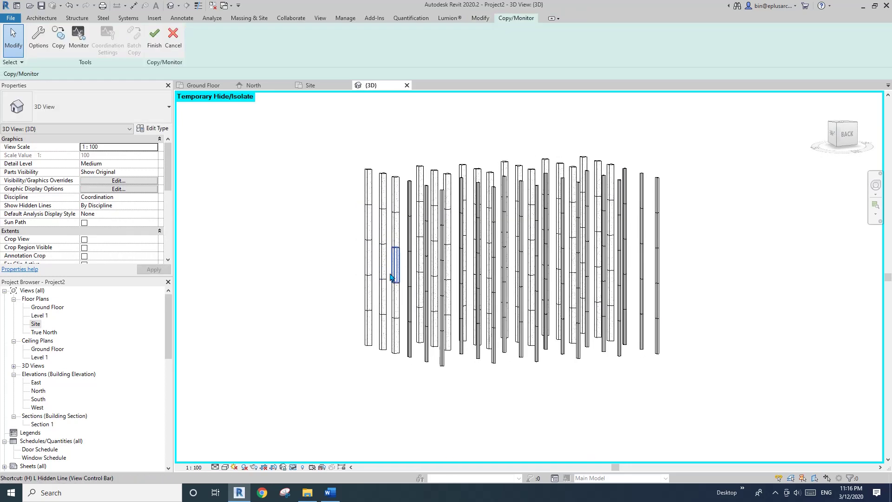
Reset the temporary isolation to show the whole building, and temporarily hide its long front wall
key("h")
key("r")
middle_click_drag(511, 265, 591, 229, "shift")
left_click(560, 258)
key("h")
key("h")
Examine the columns on each storey between the floor slabs through the open side of the building
scroll(606, 244, "up", 2)
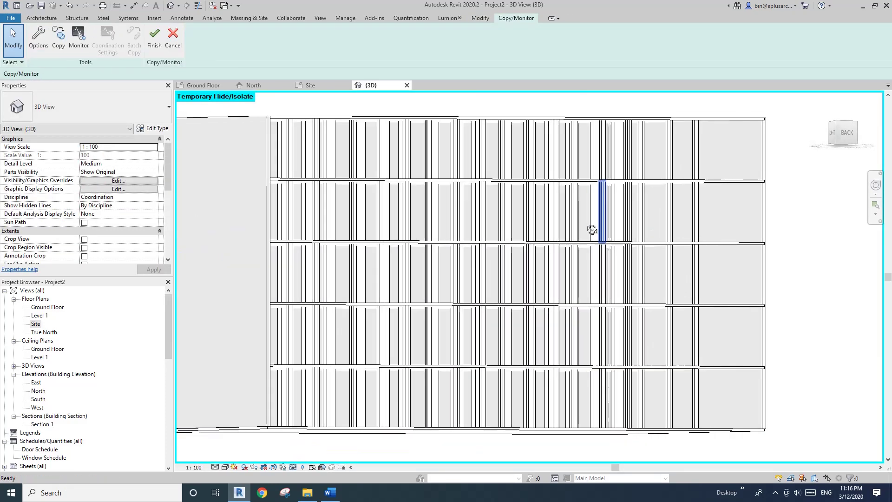
scroll(508, 206, "down", 3)
middle_click_drag(422, 213, 384, 260, "shift")
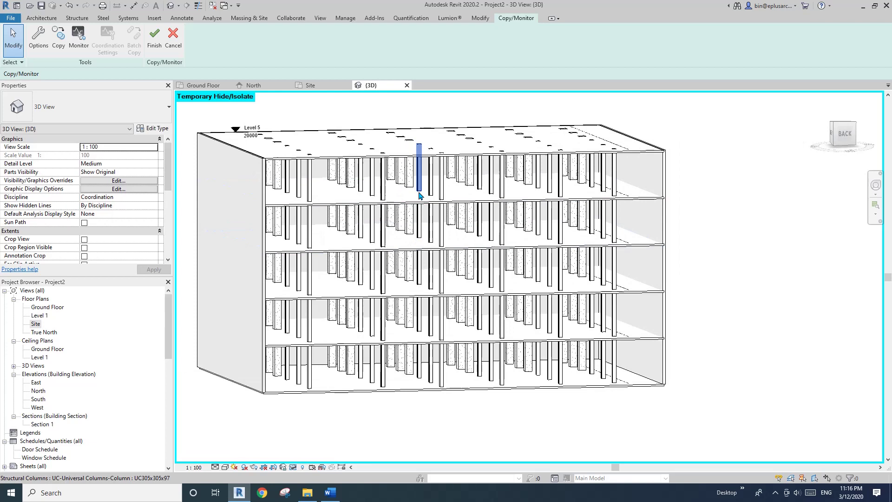
scroll(504, 263, "down", 1)
middle_click_drag(506, 263, 538, 259)
key("Tab")
scroll(529, 259, "down", 2)
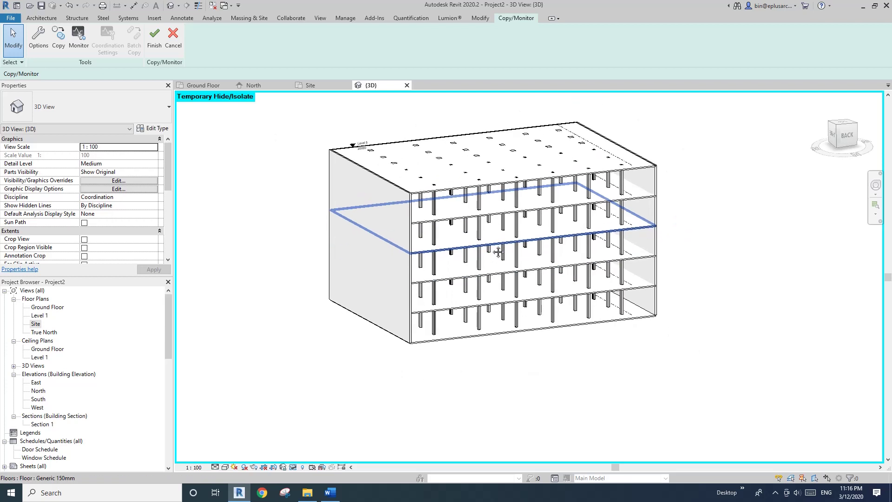
Reset the temporary hiding to bring back the building's long front wall
key("h")
key("r")
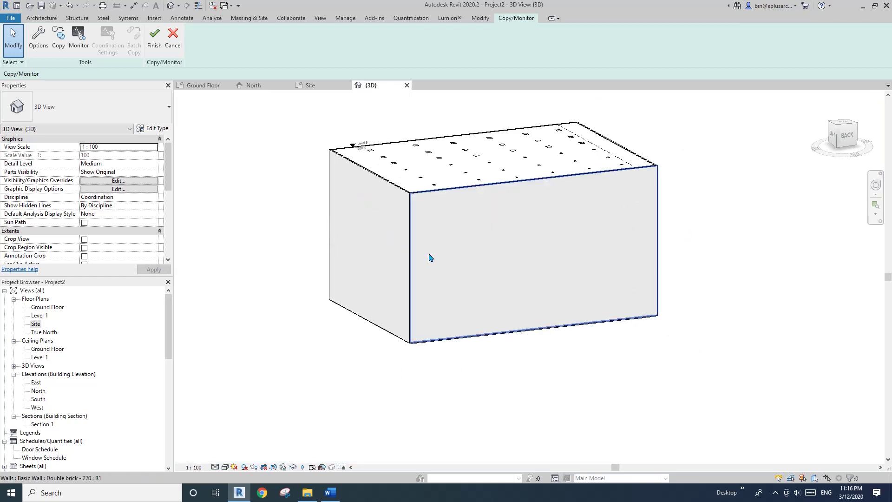
left_click(384, 244)
scroll(362, 176, "up", 1)
left_click(283, 170)
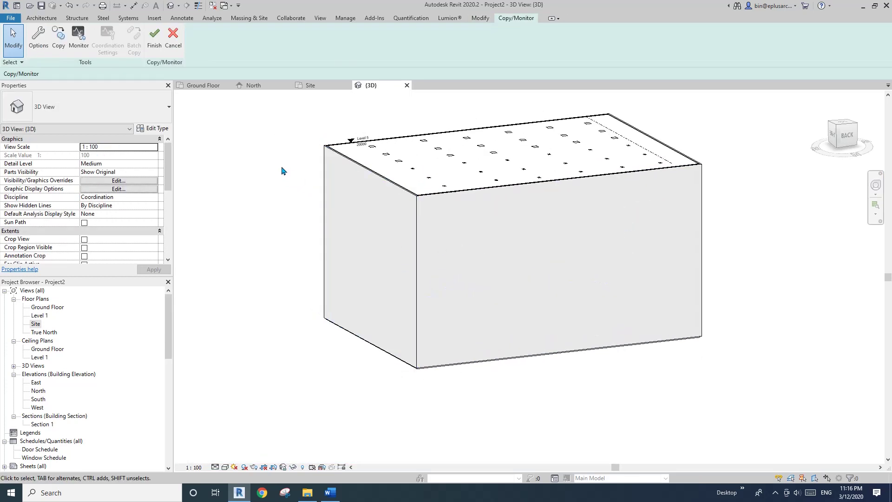
middle_click_drag(282, 167, 293, 186)
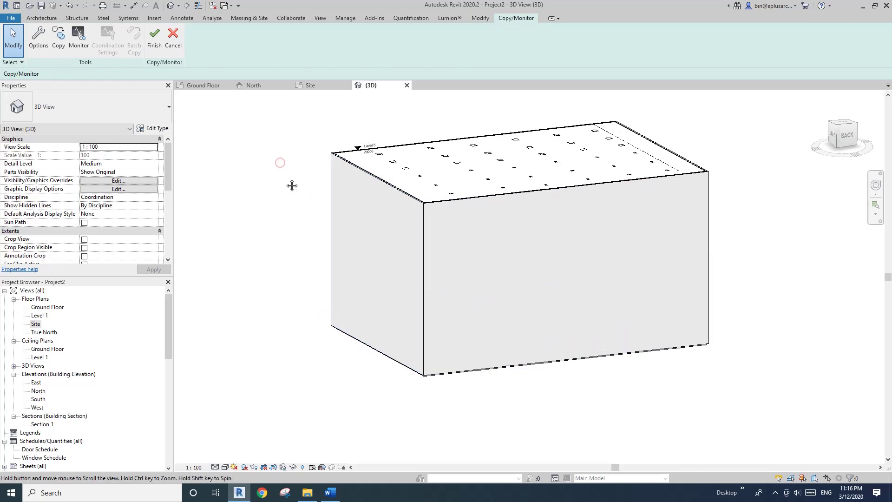
Review the wall type mappings in the Copy/Monitor options, close them without changes, and finish the Copy/Monitor session
left_click(36, 45)
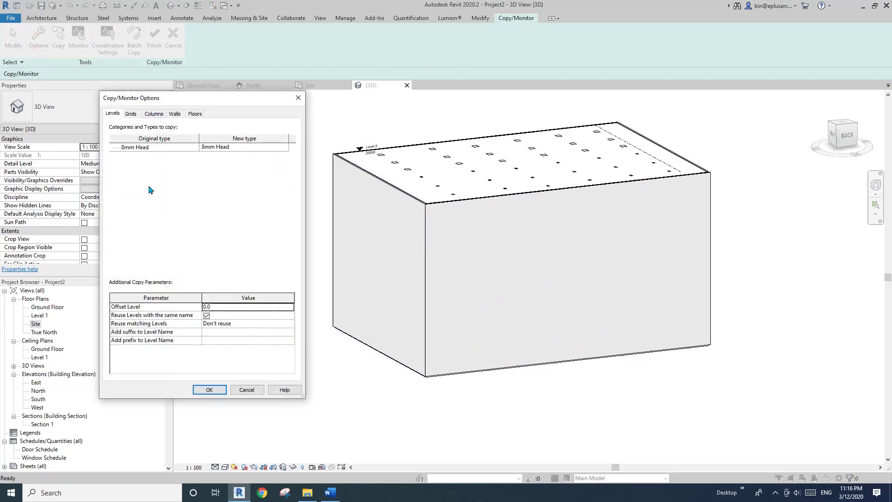
left_click(173, 116)
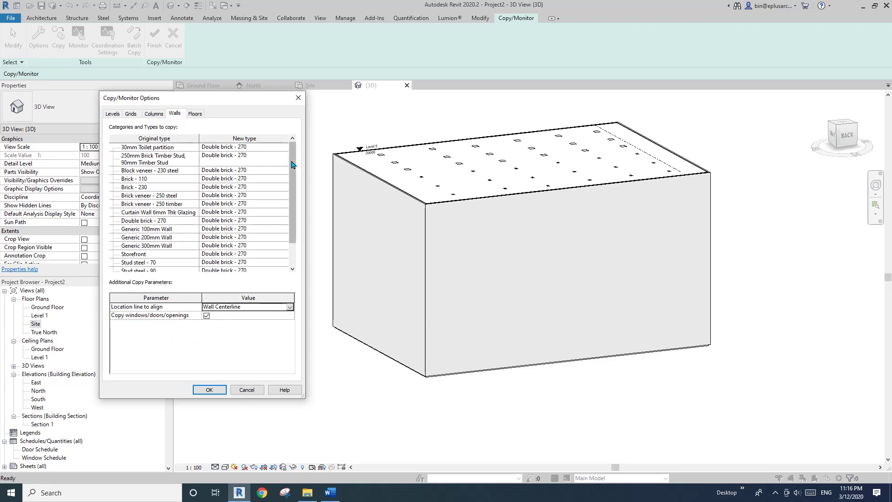
scroll(292, 168, "down", 1)
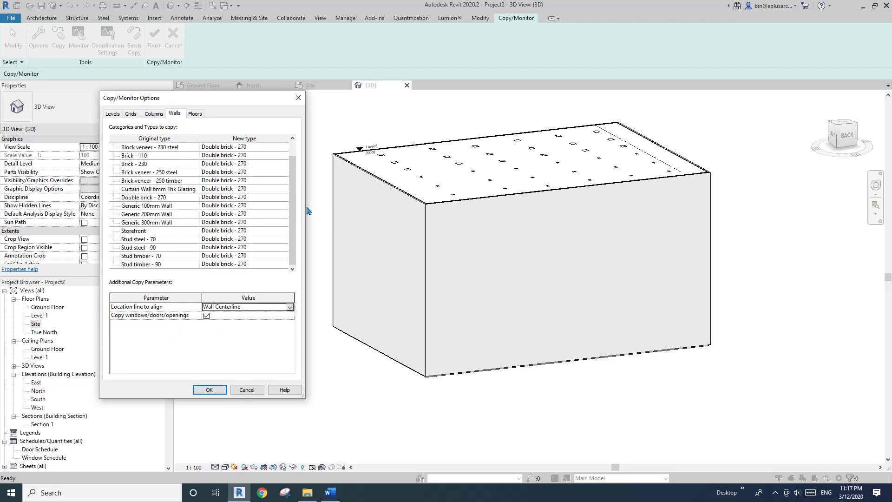
scroll(307, 211, "up", 1)
scroll(278, 223, "down", 1)
left_click(254, 393)
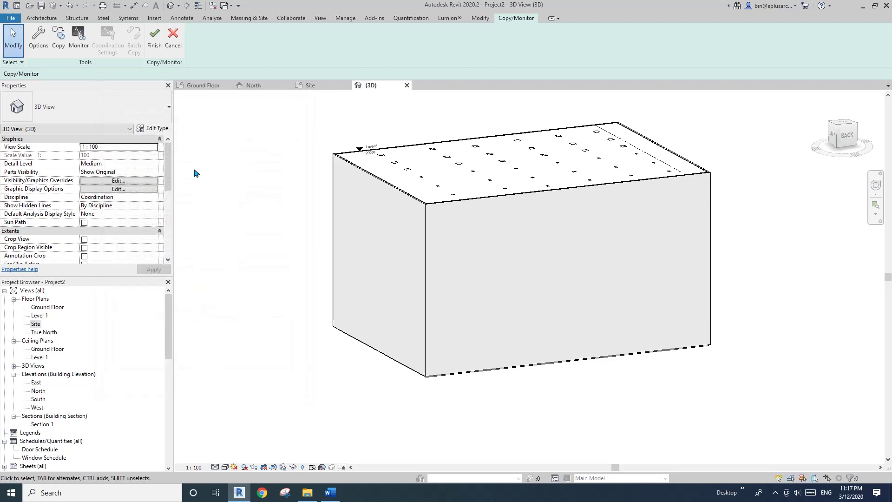
left_click(154, 37)
Select the chain of four full-height perimeter walls and set their top constraint to Level 1
middle_click_drag(409, 197, 374, 219)
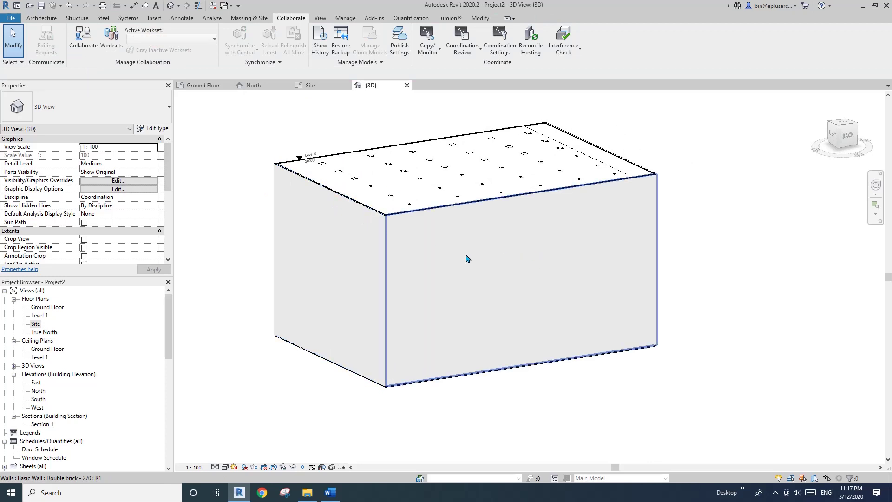
left_click(466, 254)
middle_click_drag(483, 237, 412, 280, "shift")
key("Escape")
left_click(468, 280)
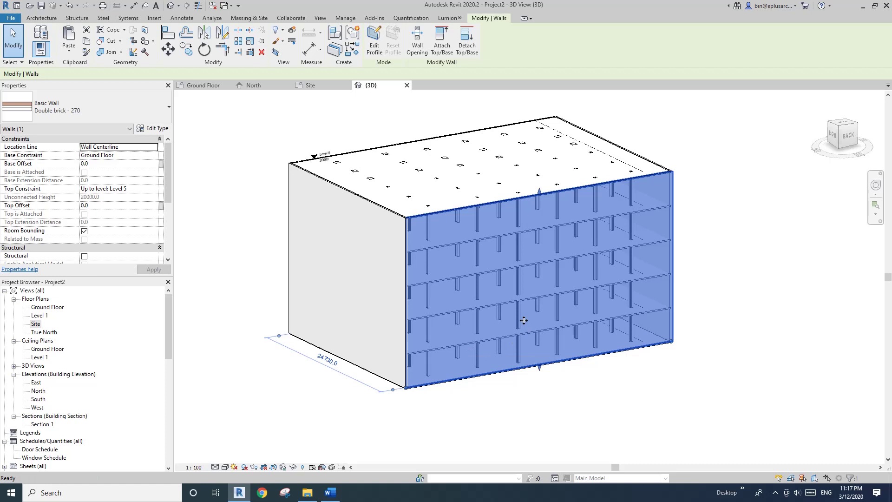
key("Delete")
key("ctrl+z")
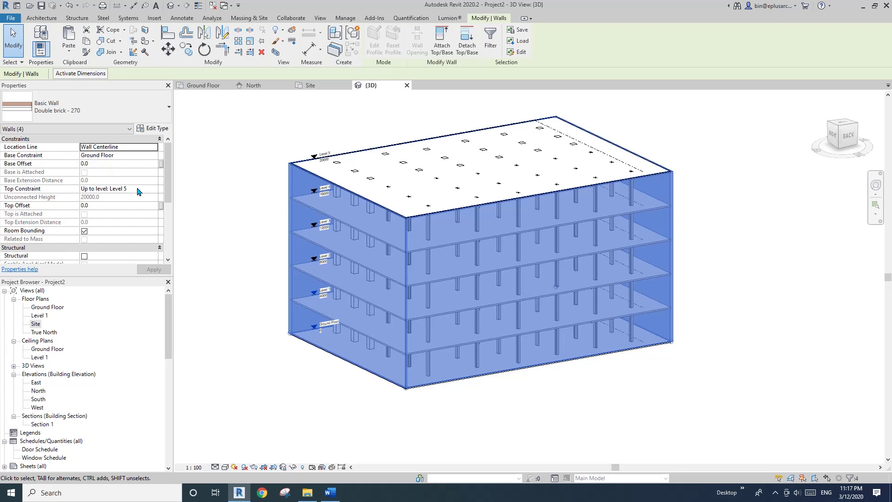
left_click(153, 189)
left_click(153, 189)
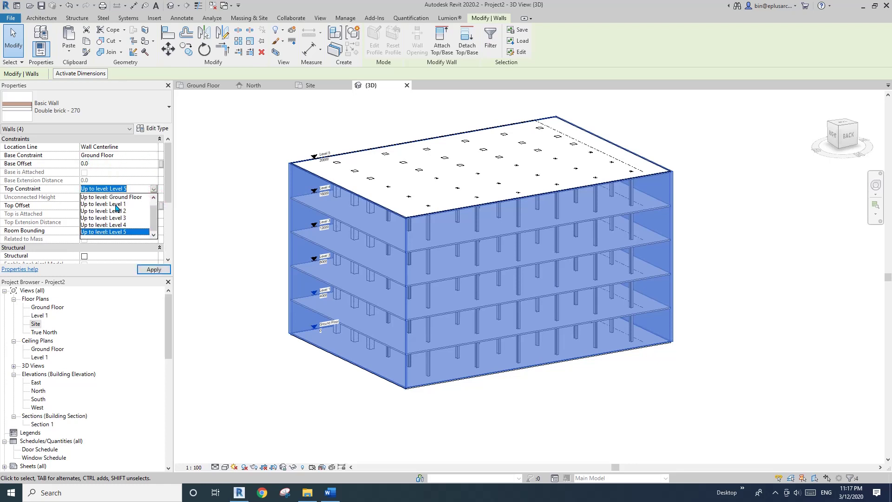
left_click(115, 205)
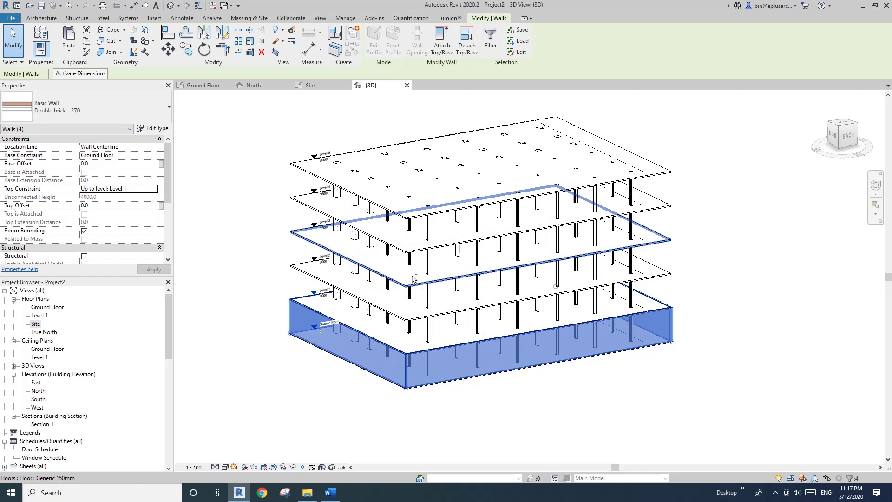
Paste copies of the four ground-floor walls aligned to Levels 1 through 4, inspect the stacked walls, and undo the paste
left_click(69, 50)
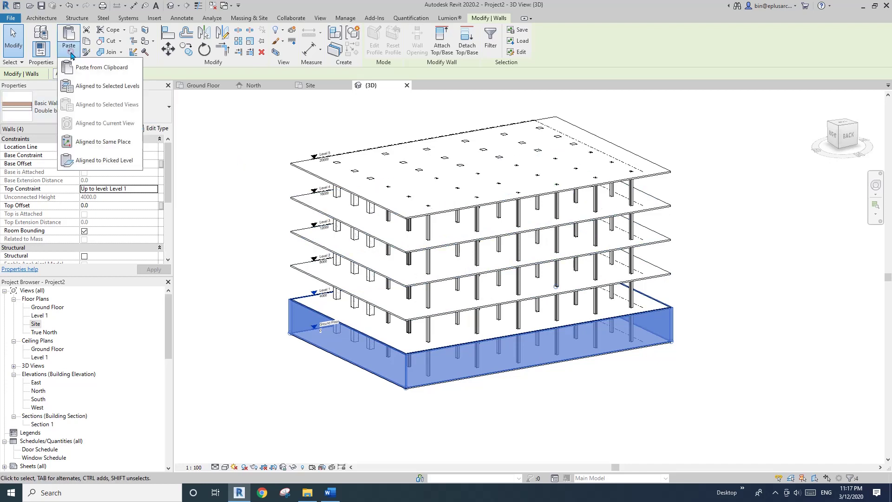
left_click(89, 86)
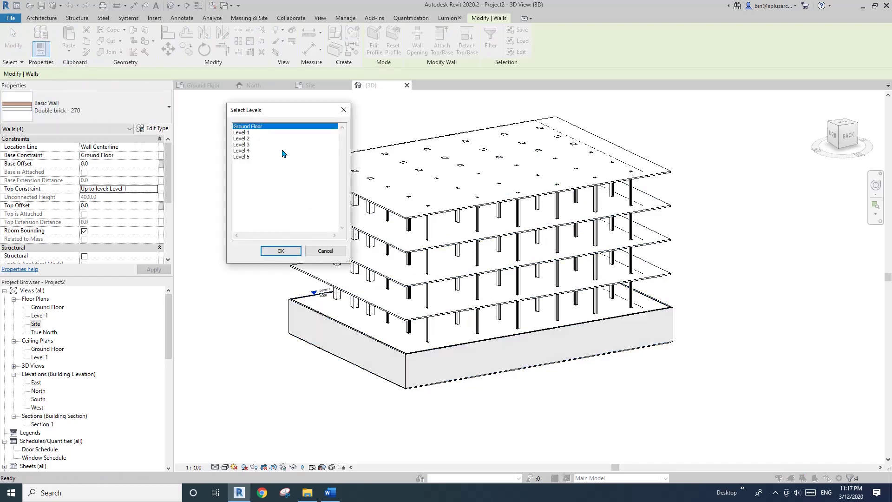
left_click(249, 135)
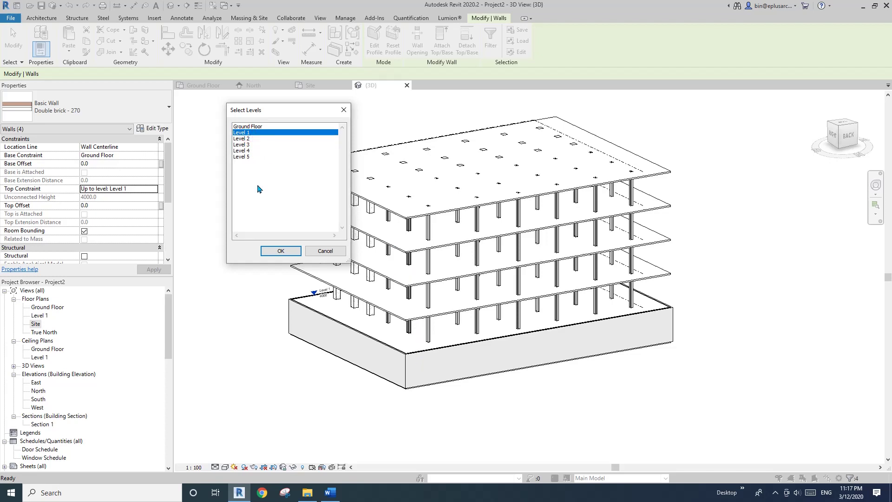
left_click(248, 151, "shift")
left_click(288, 248)
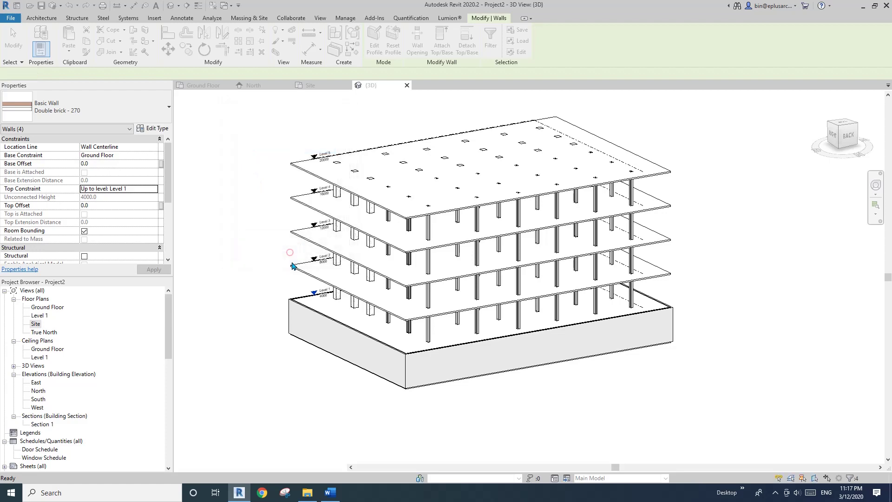
left_click(755, 189)
middle_click_drag(735, 196, 702, 243, "shift")
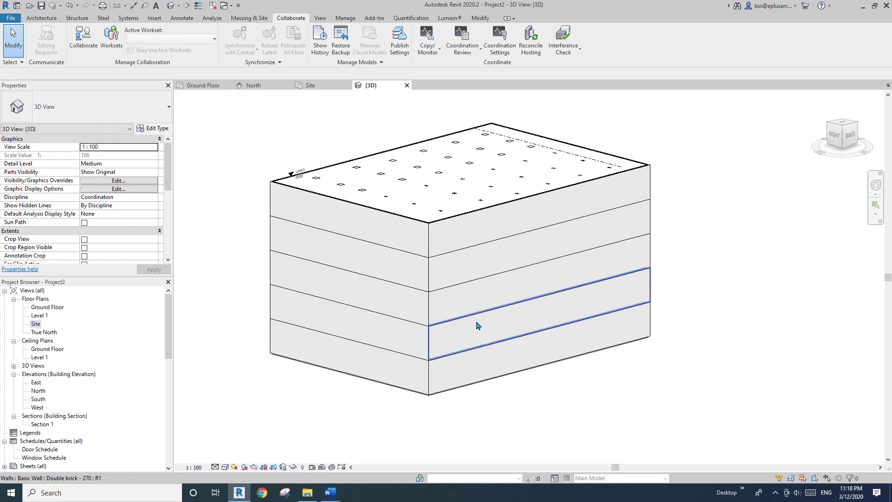
key("ctrl+z")
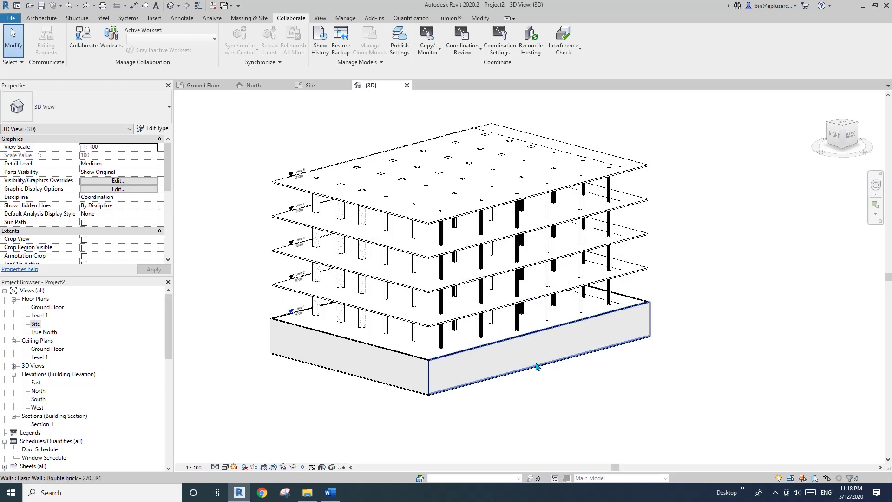
Place five windows spaced along the long front wall of the ground floor
scroll(477, 367, "up", 3)
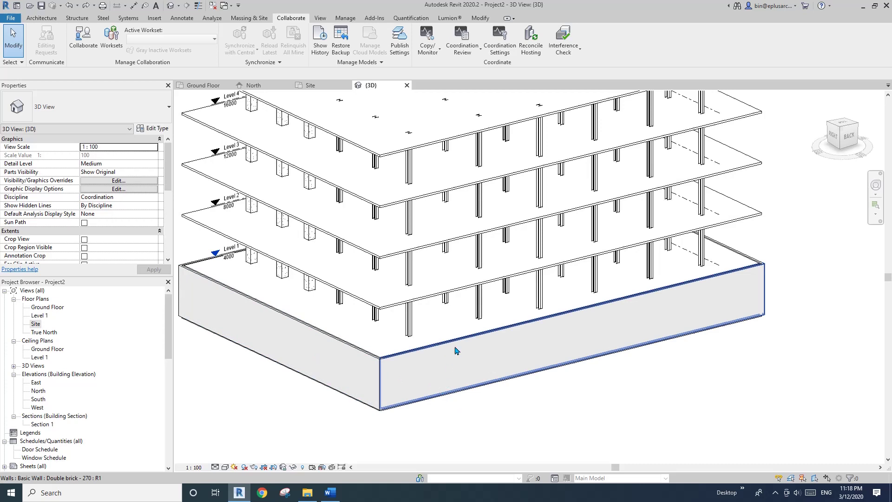
middle_click_drag(474, 357, 470, 356)
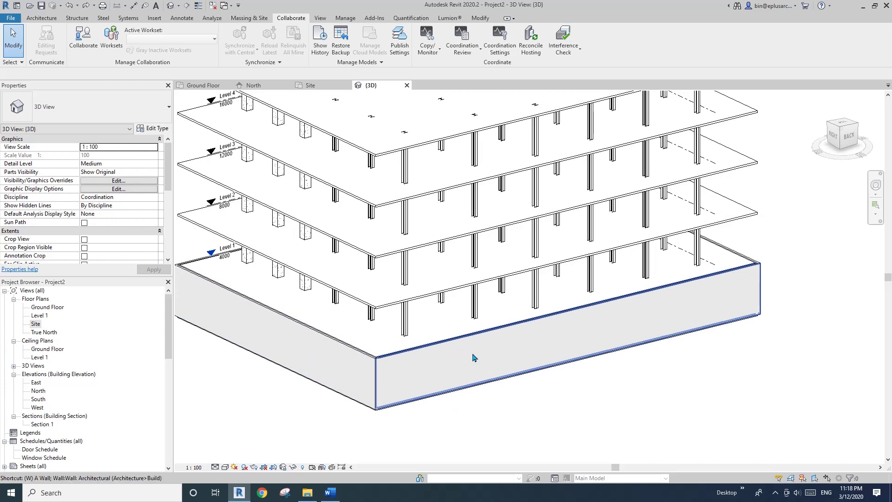
key("w")
key("n")
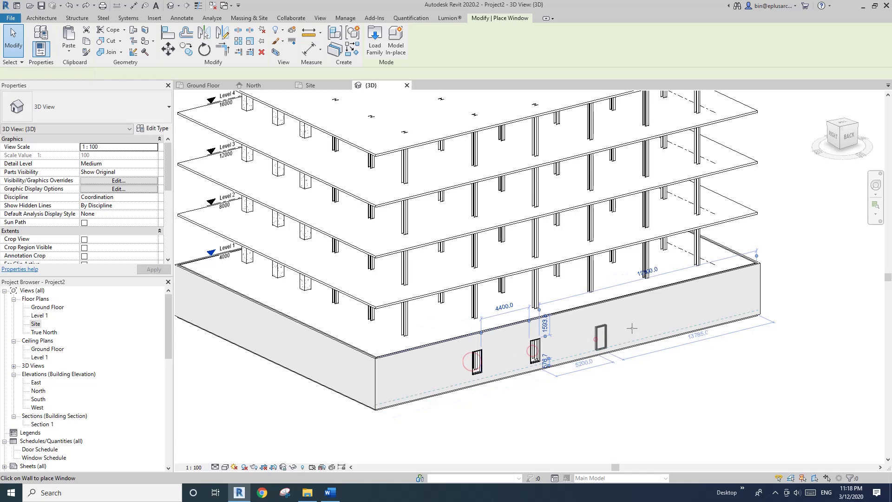
left_click(601, 336)
left_click(659, 323)
left_click(701, 313)
Place an M_Single-Flush 0813 x 2134mm door in the short side wall near the front corner
key("d")
key("r")
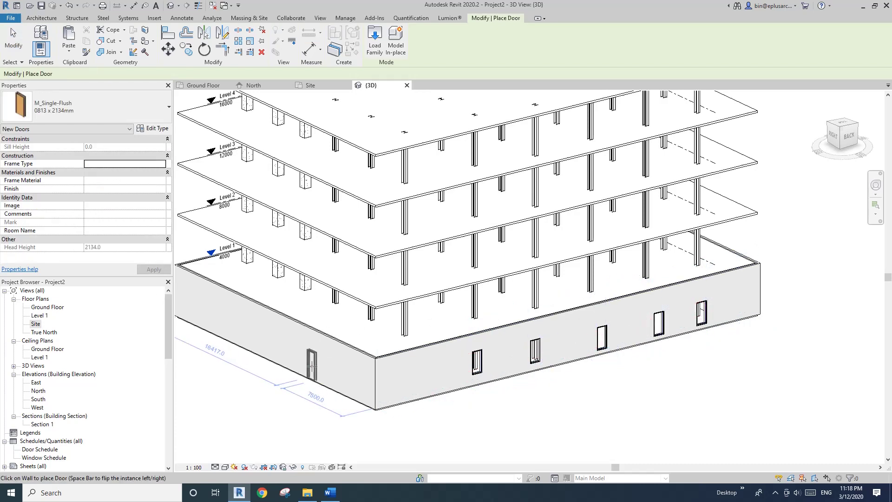
left_click(312, 366)
middle_click_drag(290, 353, 354, 351)
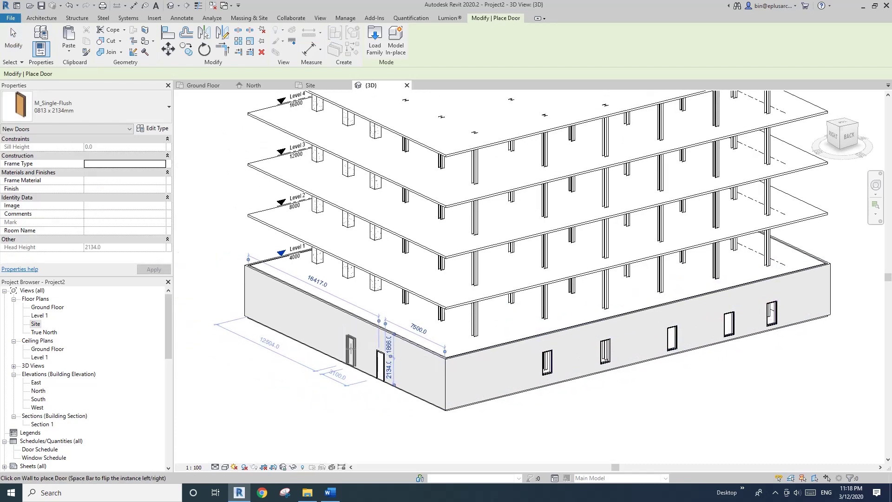
Place two M_Fixed 0915 x 1830mm windows in the short side wall beside the door and end window placement
key("w")
key("n")
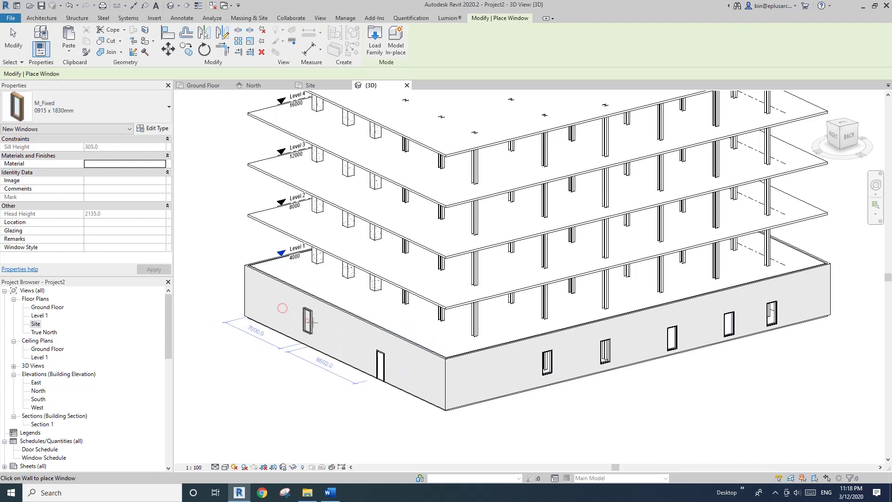
left_click(307, 320)
left_click(345, 335)
key("Escape")
key("Escape")
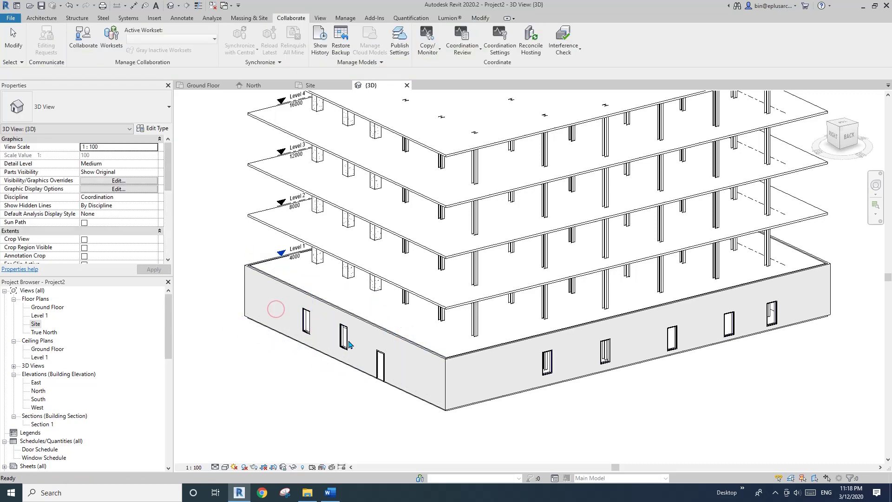
Select the chain of four ground-floor walls and paste copies with their openings aligned to Levels 1 through 4
key("Tab")
left_click(426, 373)
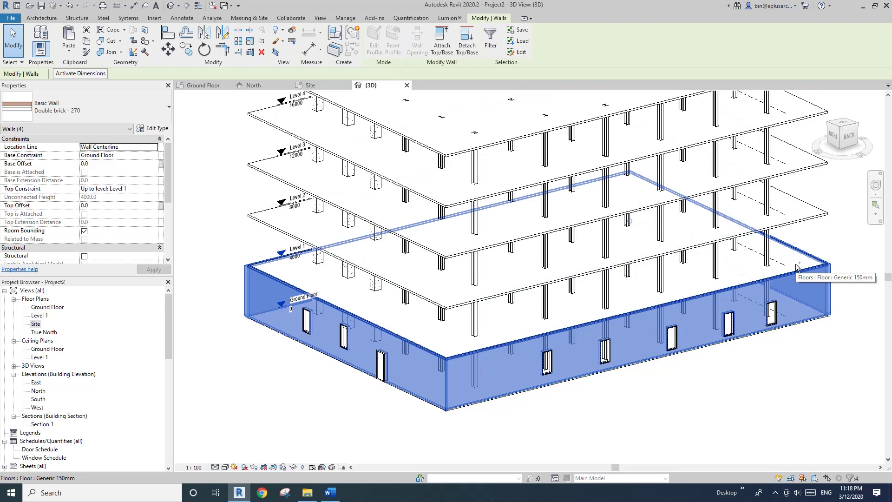
left_click(69, 51)
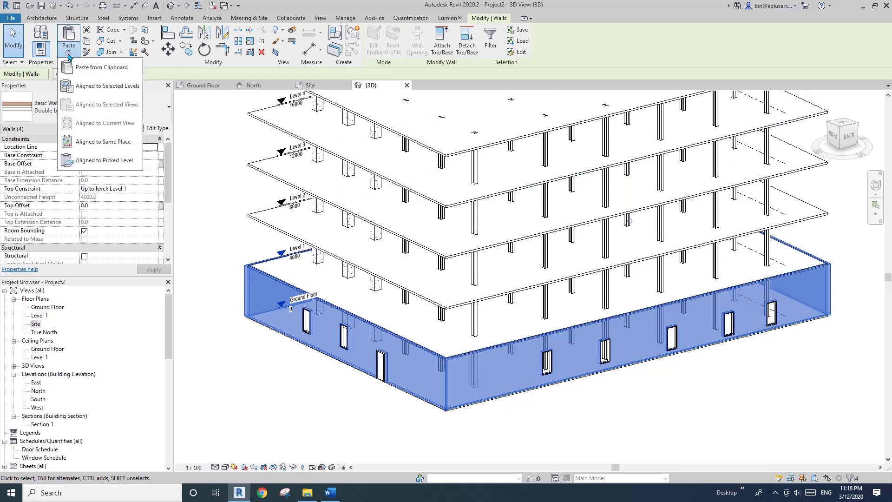
left_click(86, 86)
left_click(242, 133)
left_click(245, 154, "shift")
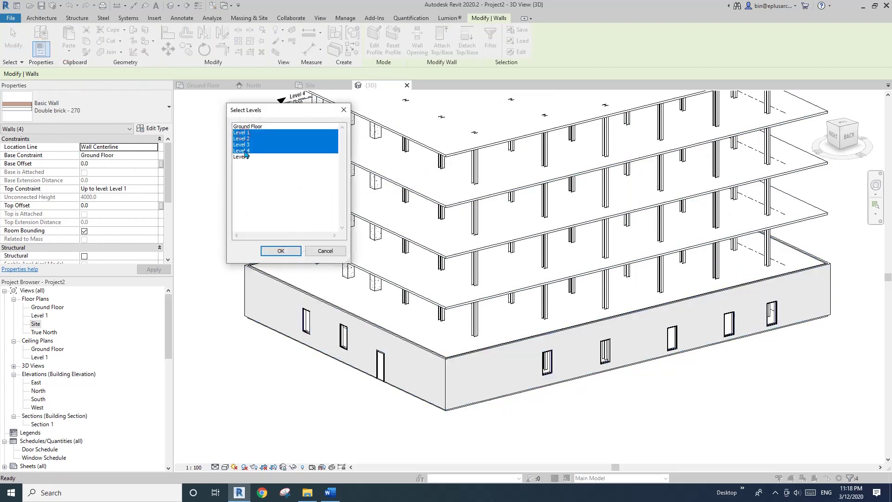
left_click(281, 250)
Examine the windows and doors copied with the walls on every storey, and clear the wall selection
middle_click_drag(288, 255, 478, 275, "shift")
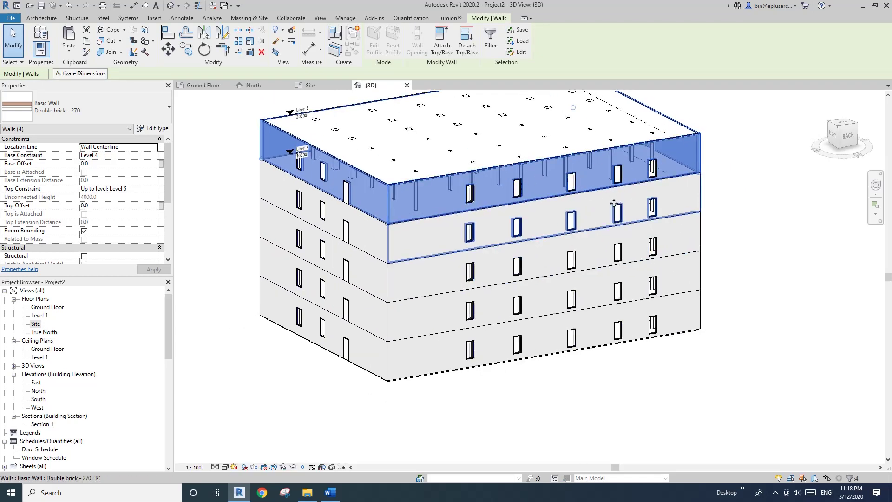
middle_click_drag(675, 232, 674, 233)
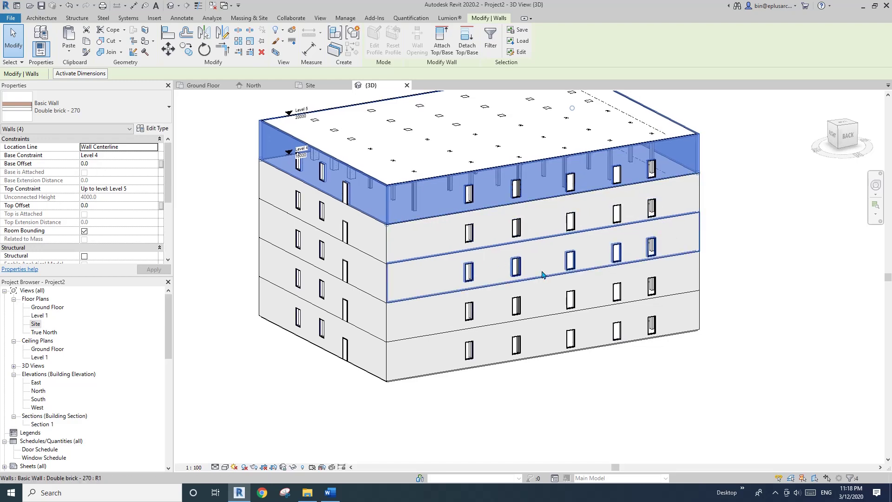
scroll(328, 171, "up", 4)
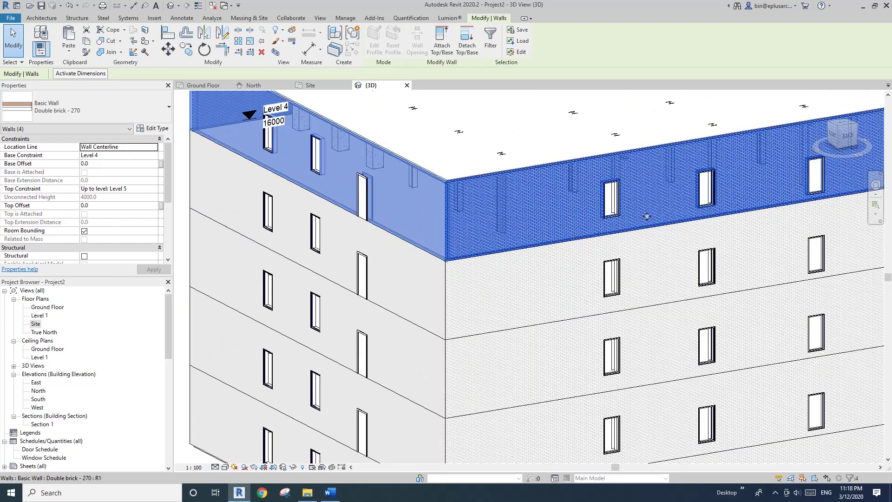
scroll(591, 239, "down", 4)
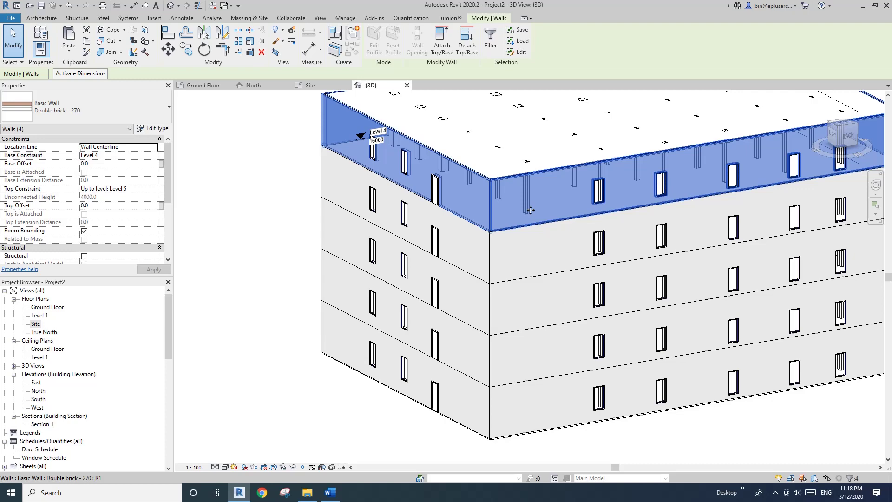
key("Escape")
middle_click_drag(565, 260, 470, 249, "shift")
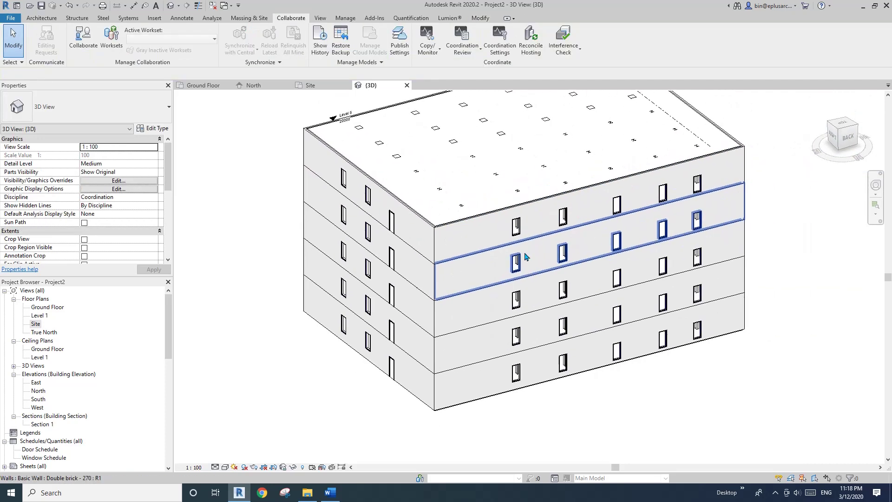
middle_click_drag(524, 252, 465, 245)
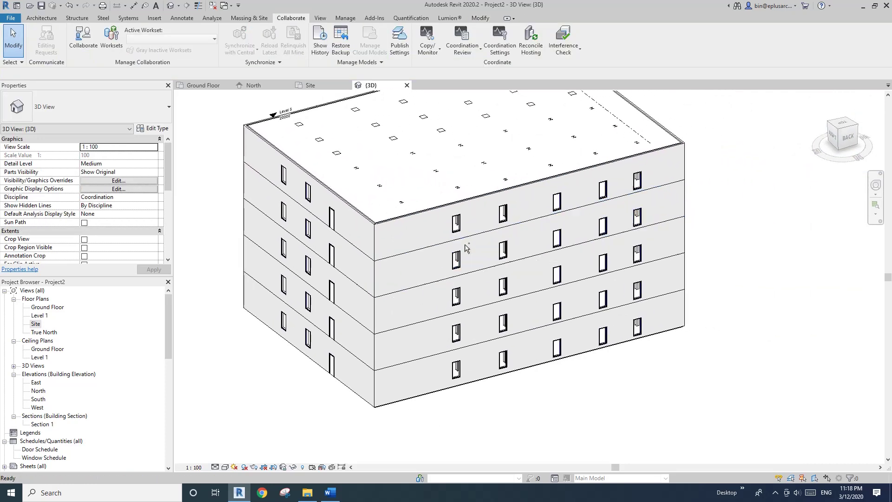
Undo the wall paste and all the window and door placements, keeping only the four ground-floor walls
key("ctrl+z")
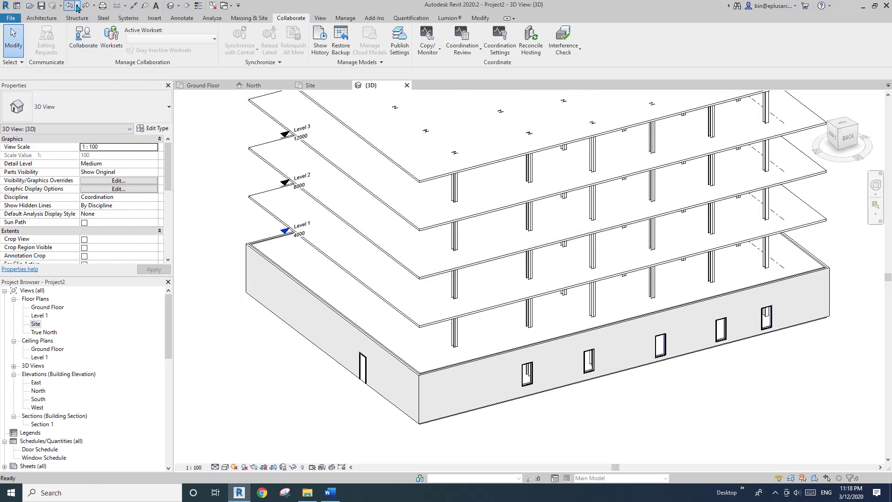
left_click(77, 5)
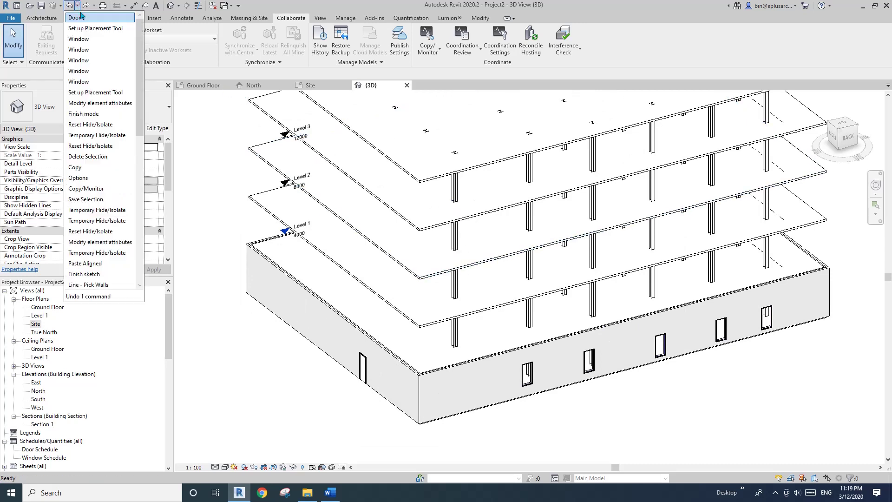
left_click(93, 93)
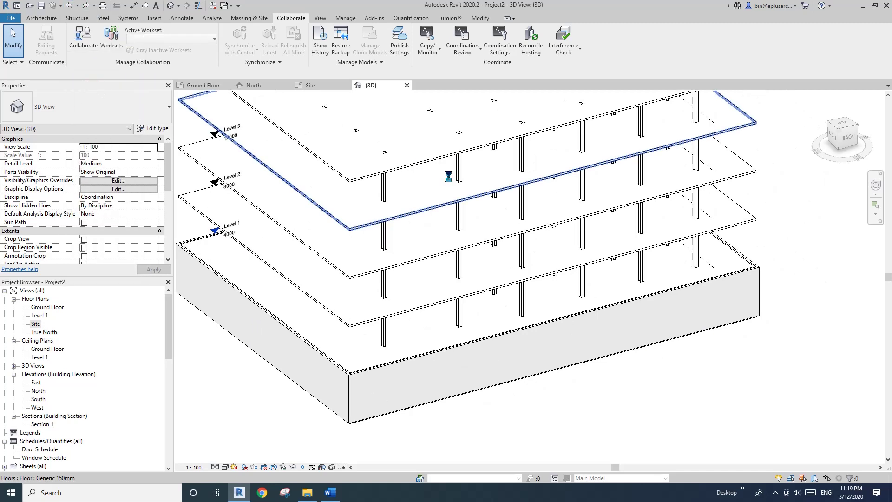
Set the top constraint of the four ground-floor perimeter walls to Up to level: Level 5 and clear the selection
left_click(476, 357)
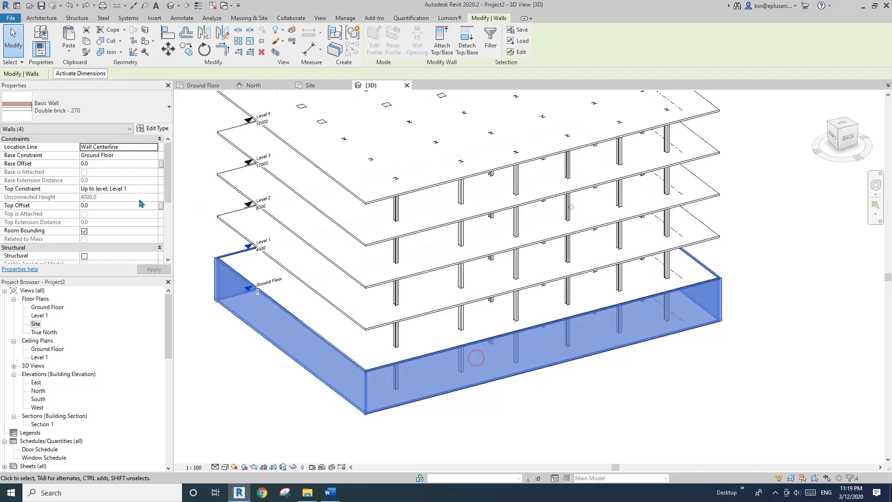
left_click(154, 189)
left_click(123, 230)
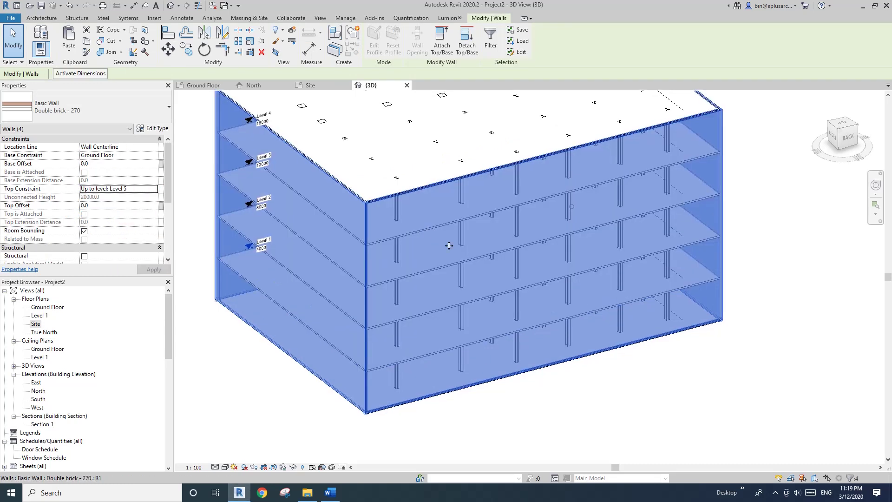
key("Escape")
Place an M_Fixed 0915 x 1830mm window in the long wall, about 4300 mm from the near corner and 987 mm above the base
scroll(534, 278, "up", 2)
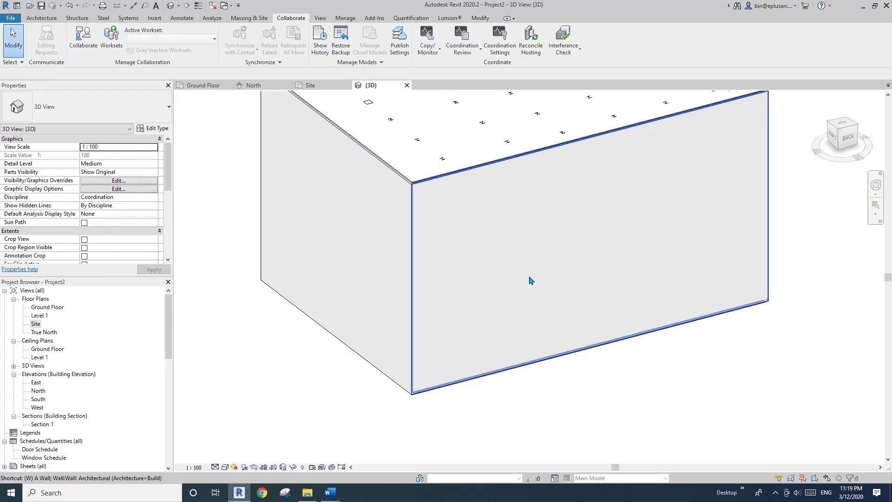
key("w")
key("n")
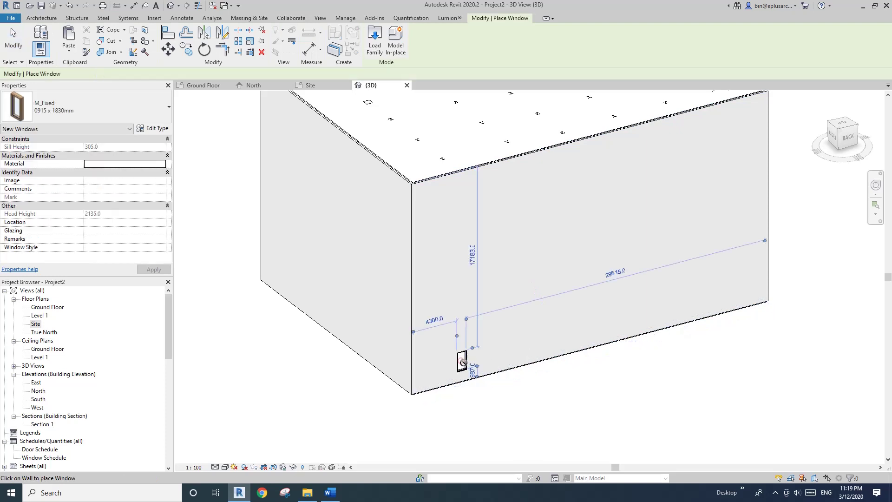
key("Escape")
key("Escape")
left_click(463, 365)
key("c")
key("Escape")
scroll(463, 370, "up", 1)
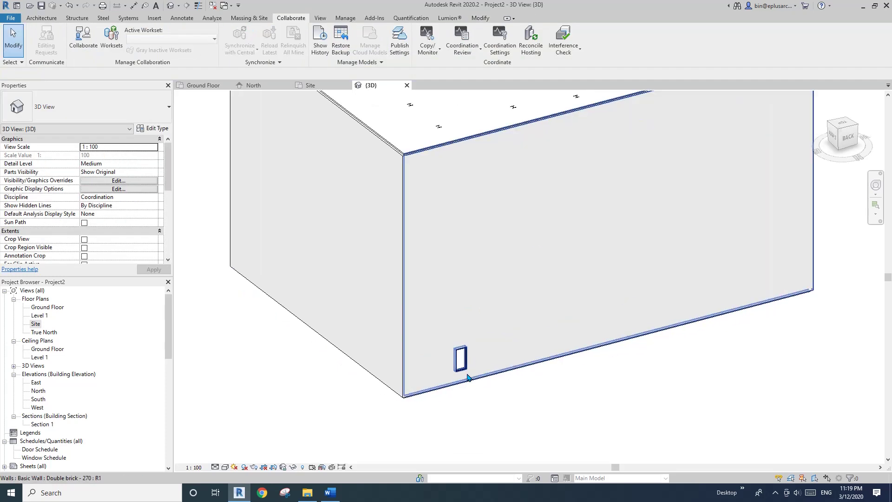
Copy the window four times in a horizontal row along the long wall, starting with a spacing of about 6000 mm
left_click(458, 360)
scroll(459, 358, "down", 2)
left_click_drag(460, 359, 497, 349, "ctrl")
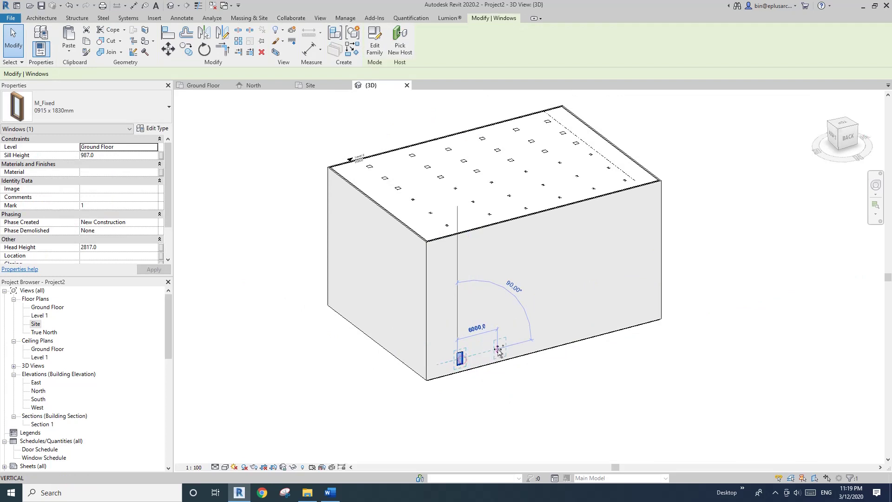
left_click(498, 351)
left_click(586, 327)
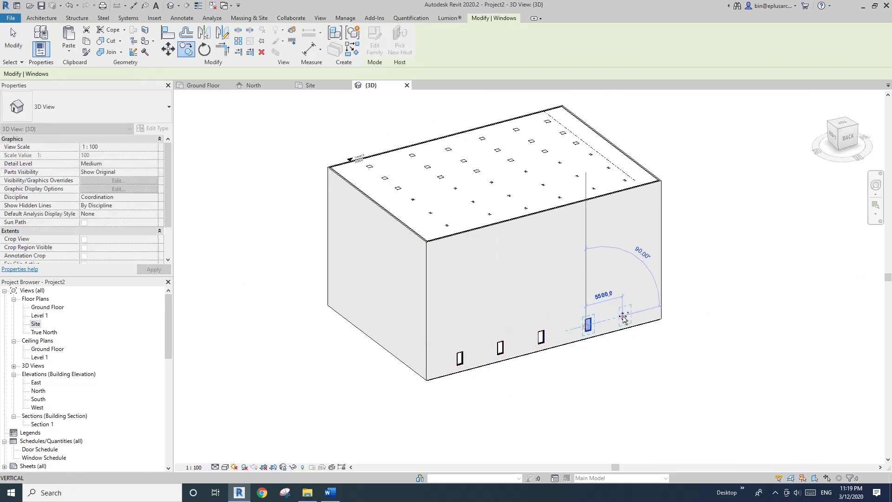
left_click(630, 315)
key("Escape")
key("Escape")
scroll(630, 316, "up", 2)
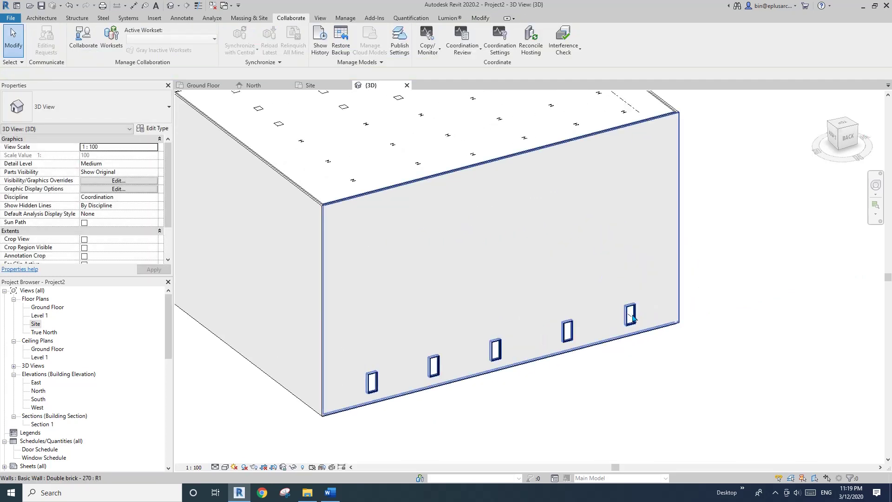
Select all instances of the M_Fixed 0915 x 1830mm window and check the selected categories with Filter
left_click(629, 314)
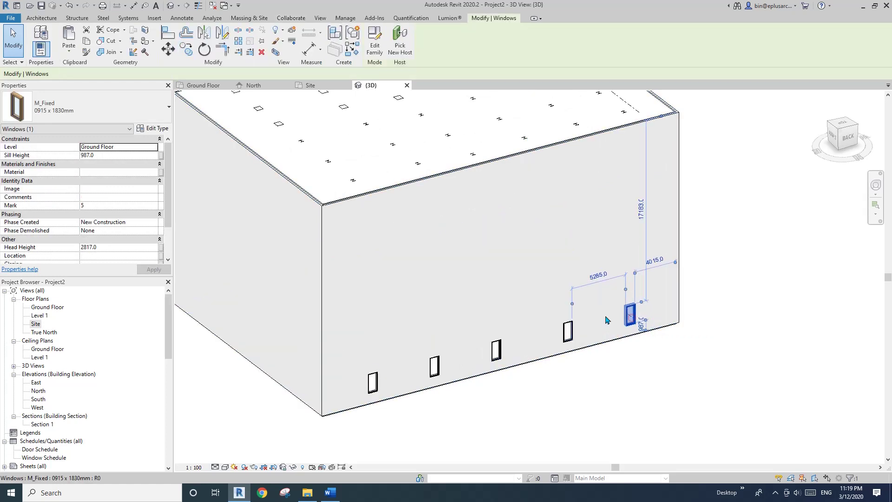
key("a")
left_click(424, 40)
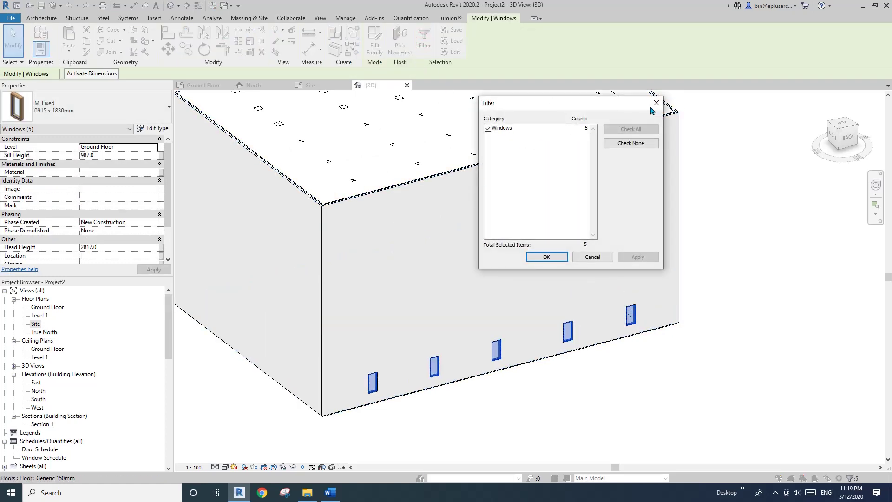
left_click(656, 103)
left_click(423, 44)
left_click_drag(571, 100, 541, 101)
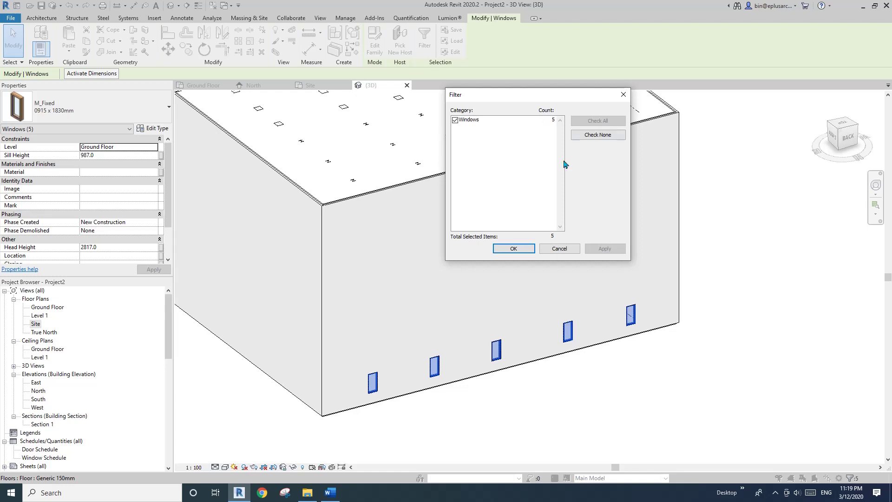
left_click(560, 247)
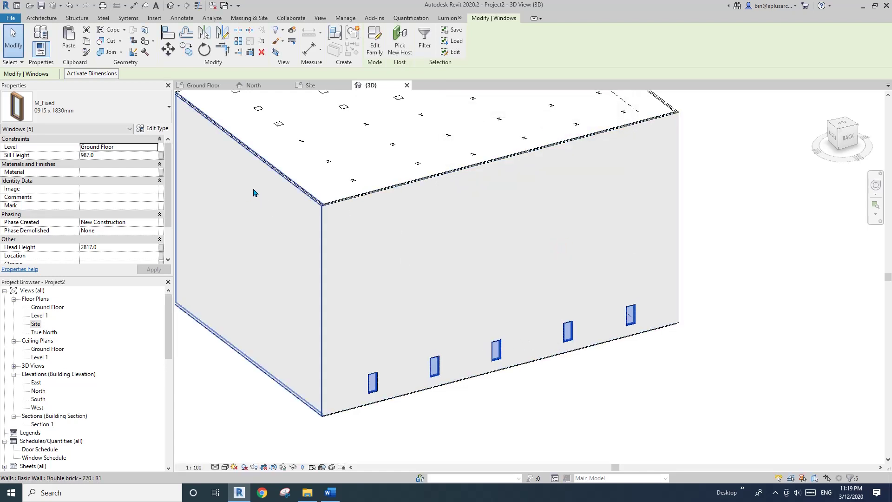
Recheck in the Filter dialog which categories the five-window selection contains, keeping the selection as it is
scroll(255, 183, "down", 3)
middle_click_drag(341, 219, 410, 223, "shift")
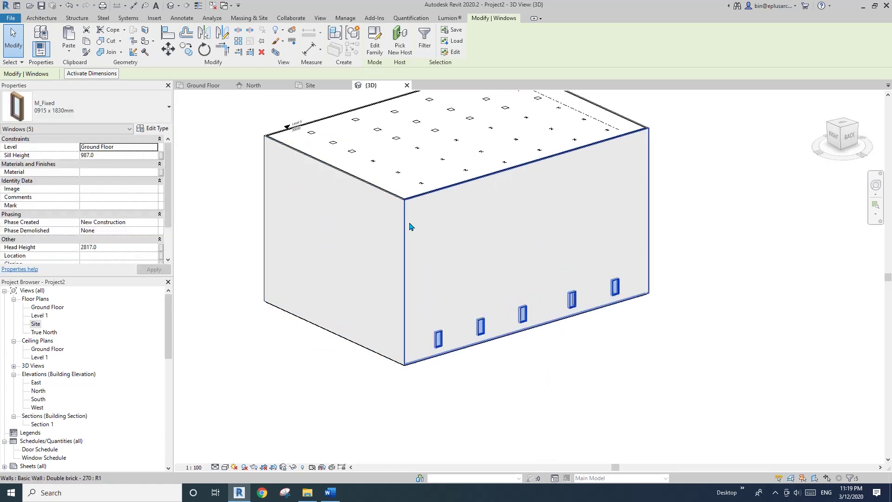
left_click(424, 38)
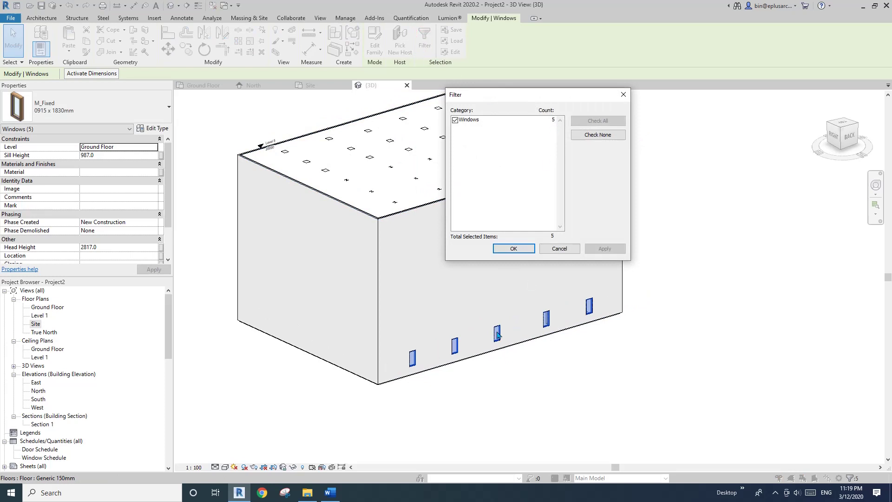
left_click(627, 99)
scroll(478, 328, "up", 4)
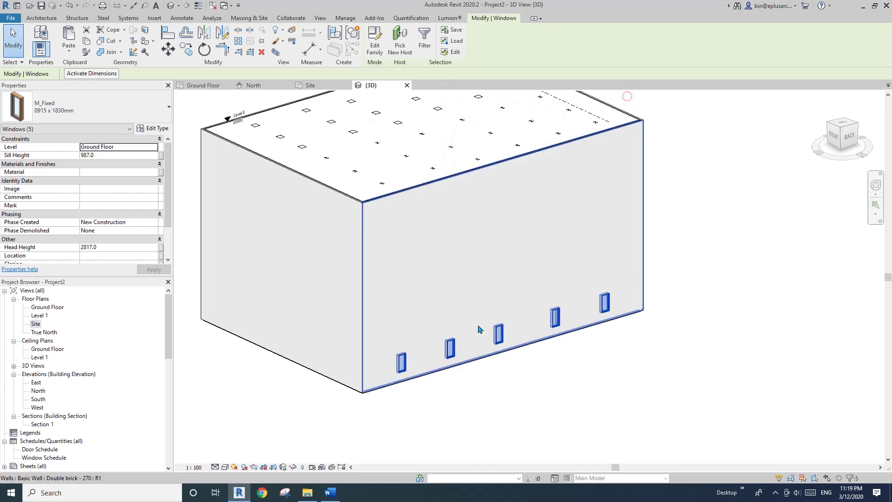
Paste copies of the five selected ground-floor windows aligned to Levels 1 through 4 and clear the selection
middle_click(480, 316)
middle_click(480, 317)
middle_click_drag(539, 326, 469, 295)
scroll(473, 303, "up", 1)
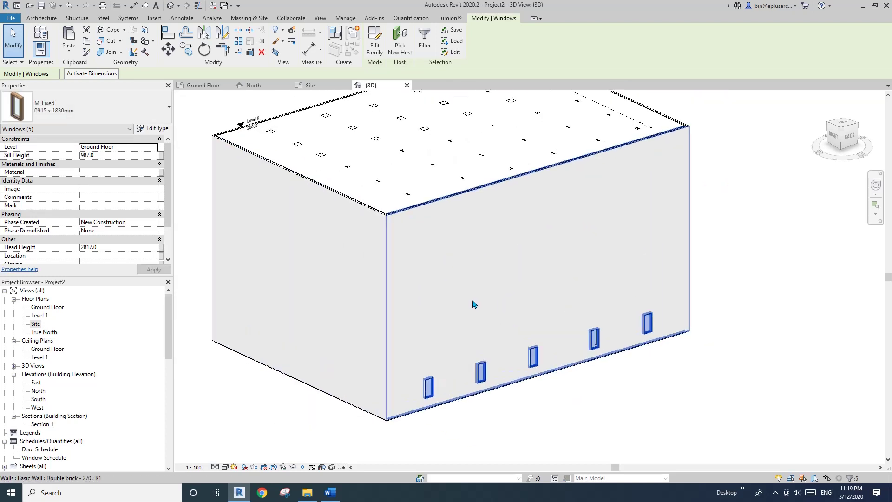
left_click(68, 51)
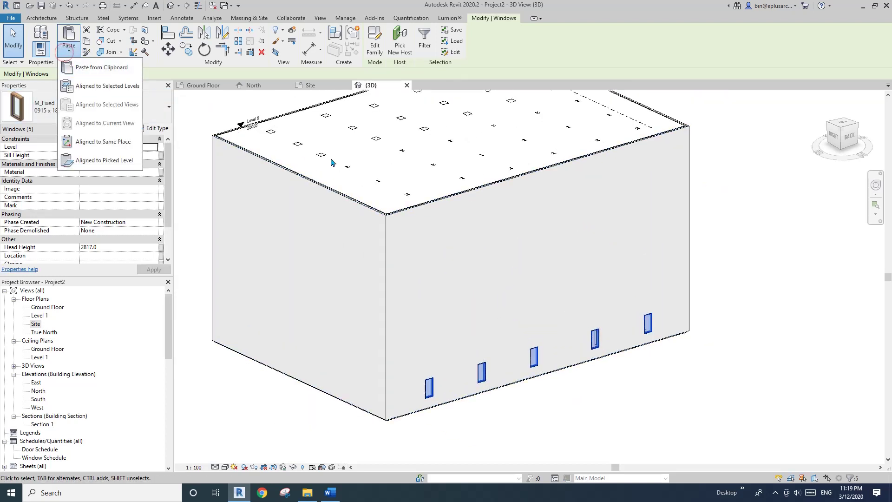
left_click(107, 86)
left_click(243, 132)
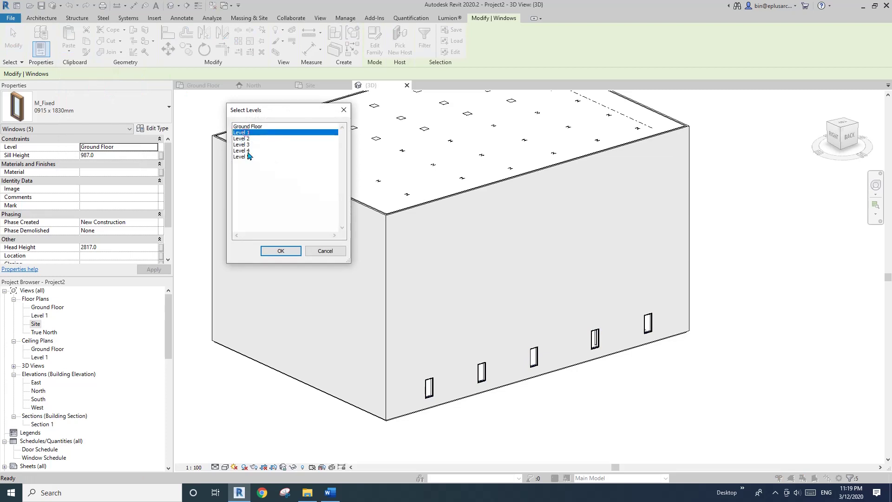
left_click(248, 151, "shift")
left_click(281, 251)
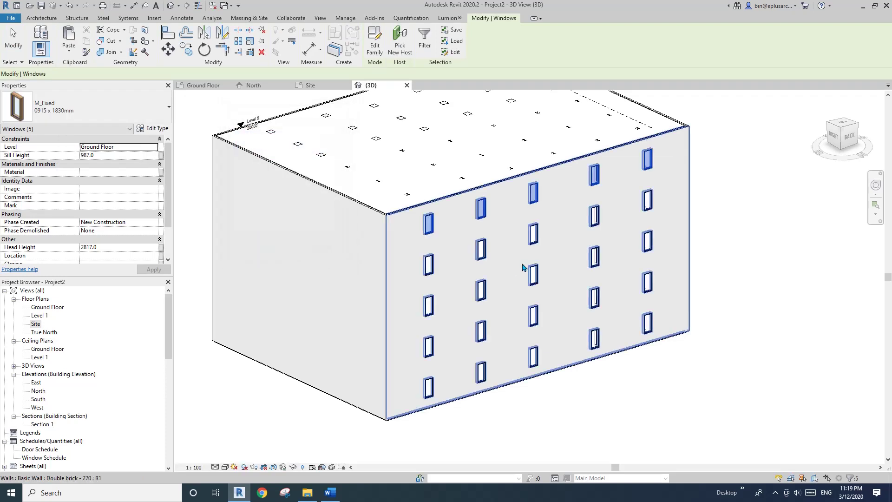
key("Escape")
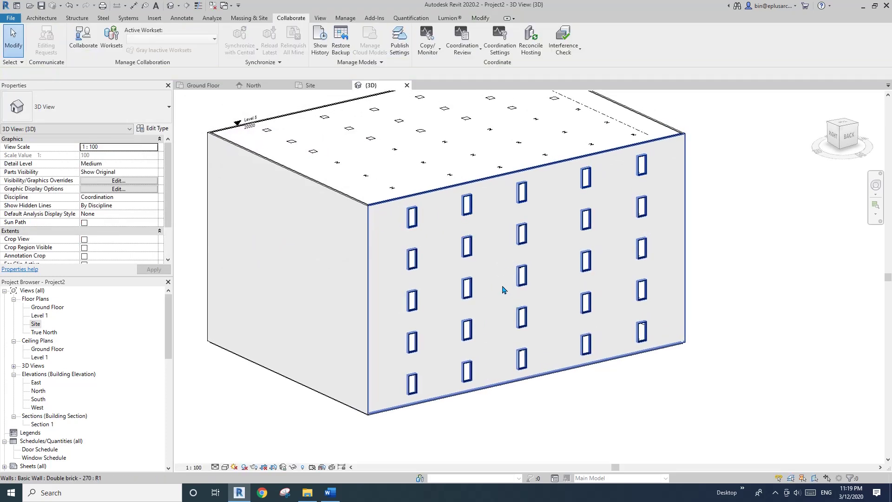
Limit the windowed long wall's top constraint to Level 1, deleting the window instances that can no longer be cut
scroll(502, 287, "down", 1)
middle_click_drag(508, 282, 491, 282)
scroll(506, 279, "up", 1)
left_click(506, 283)
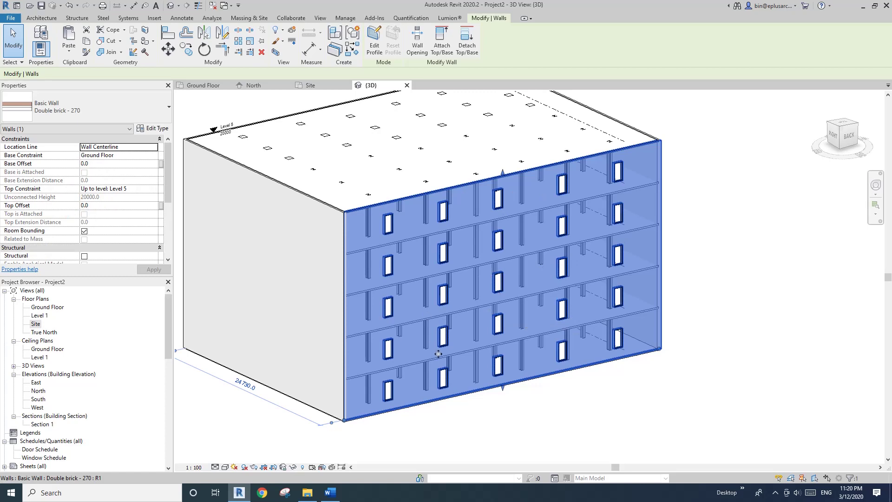
middle_click_drag(450, 350, 447, 351)
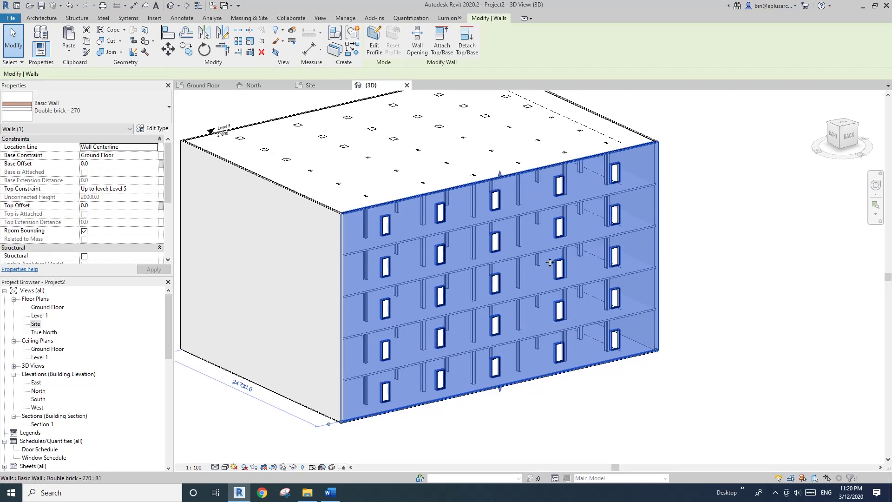
scroll(549, 263, "up", 1)
middle_click_drag(571, 273, 315, 183, "shift")
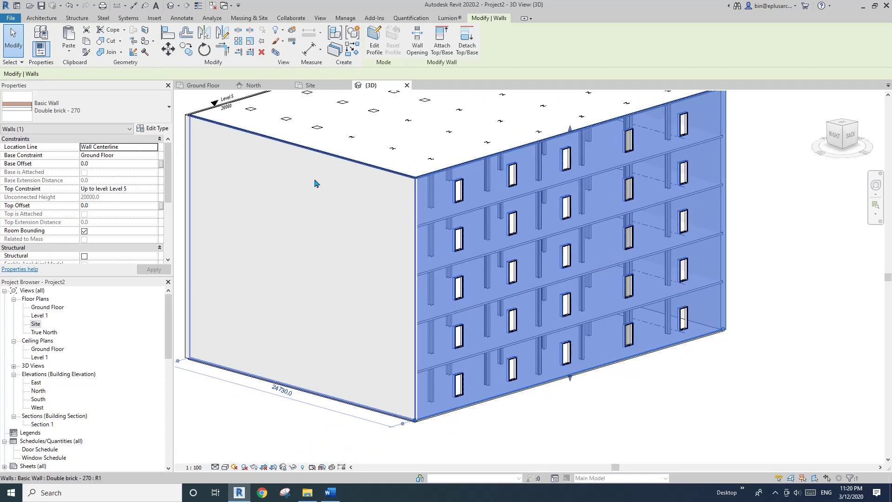
middle_click_drag(476, 207, 466, 203)
left_click(154, 189)
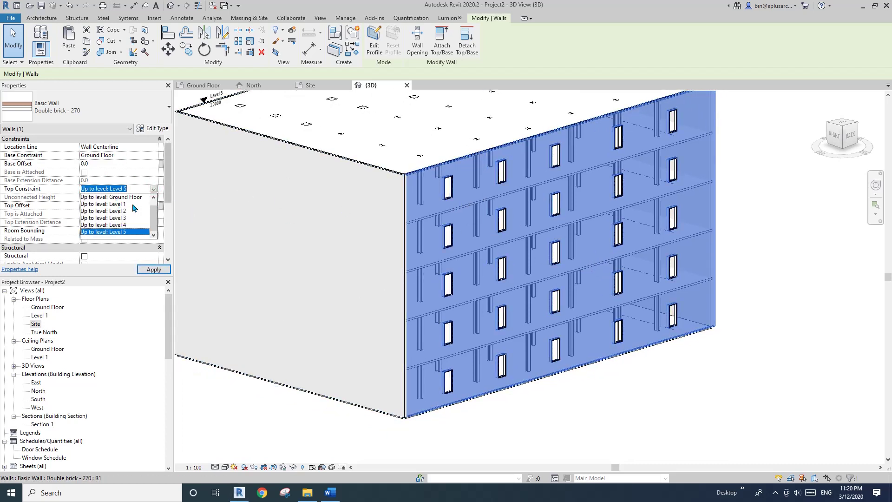
left_click(112, 205)
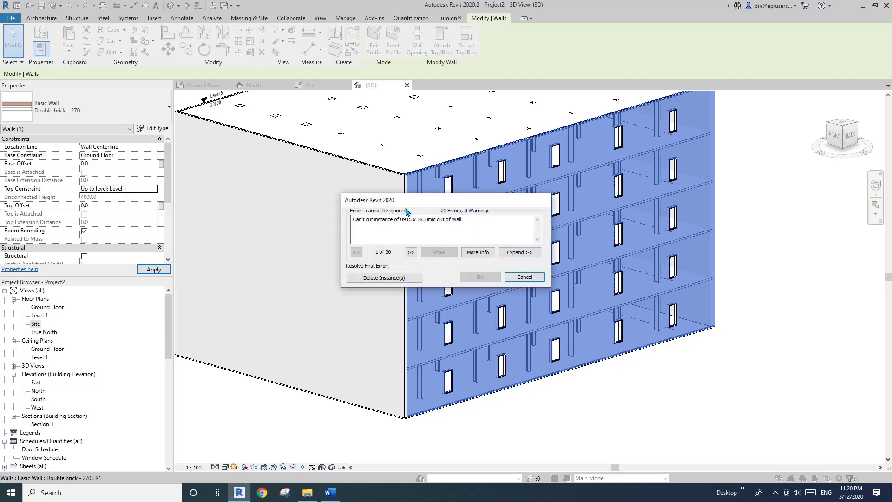
left_click(394, 278)
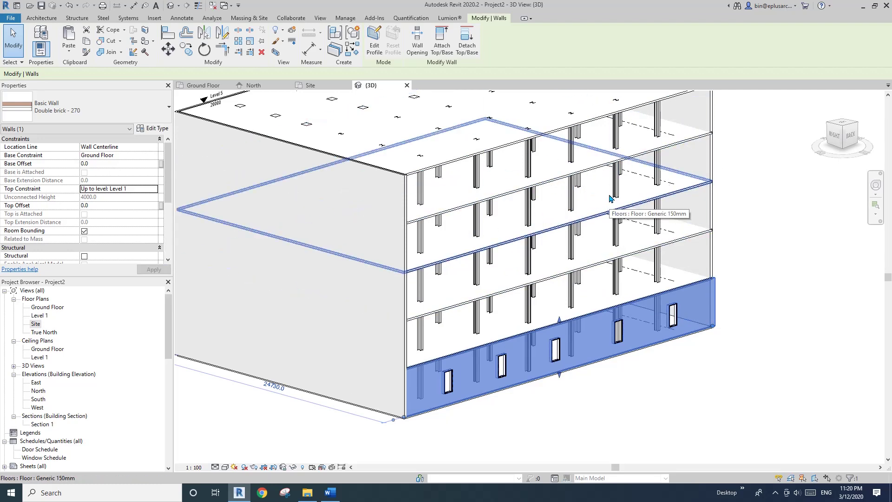
Undo the windowed wall's top constraint change together with the deletion of its upper windows
scroll(650, 222, "down", 3)
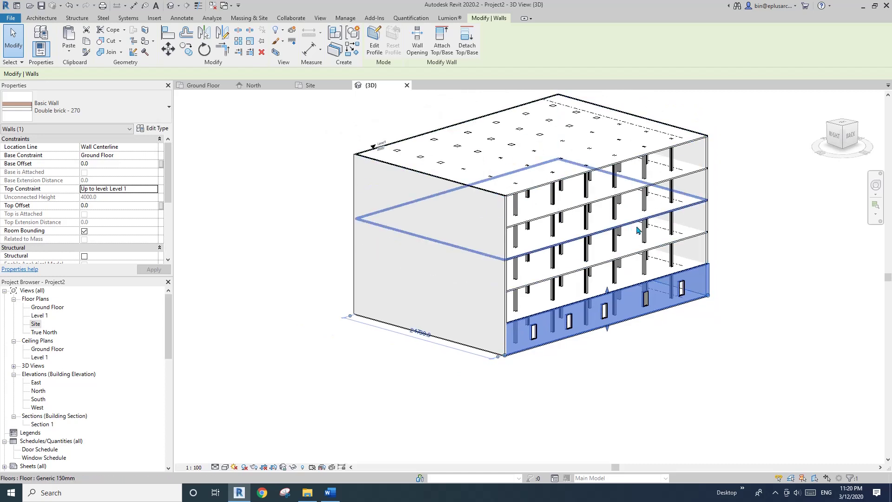
middle_click_drag(638, 230, 551, 241)
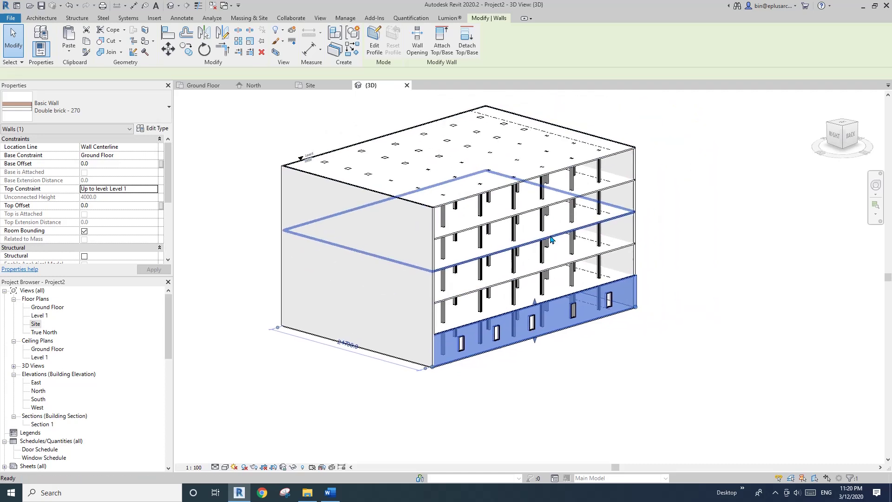
key("ctrl+z")
Temporarily hide the full-height short side wall adjoining the windowed wall to expose the floor slab edges
middle_click_drag(619, 259, 503, 267, "shift")
scroll(503, 267, "up", 2)
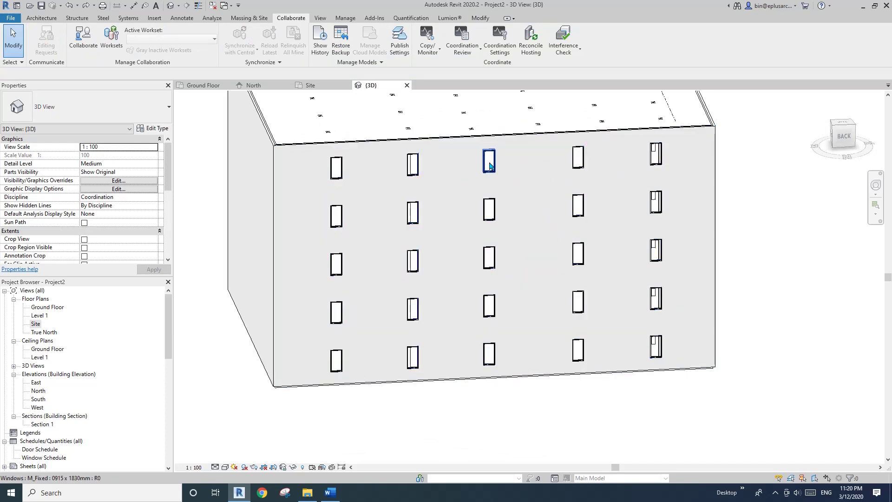
middle_click_drag(493, 230, 416, 250, "shift")
left_click(366, 270)
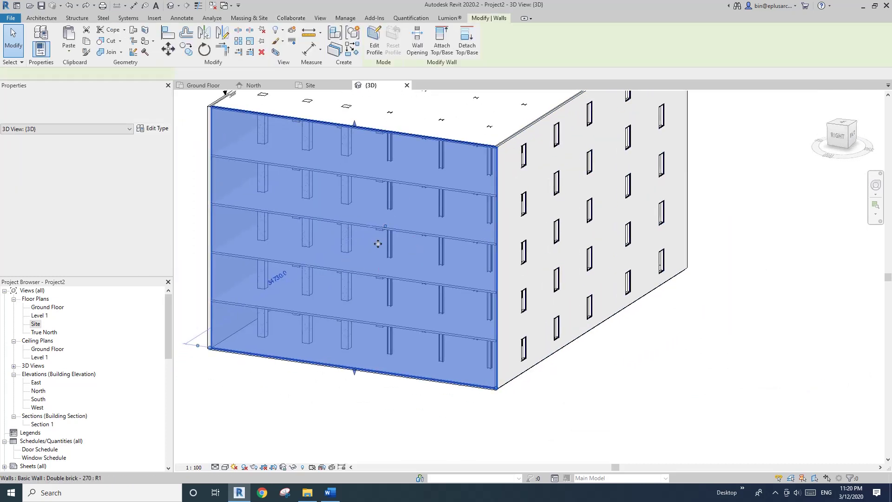
key("h")
key("h")
scroll(529, 229, "up", 5)
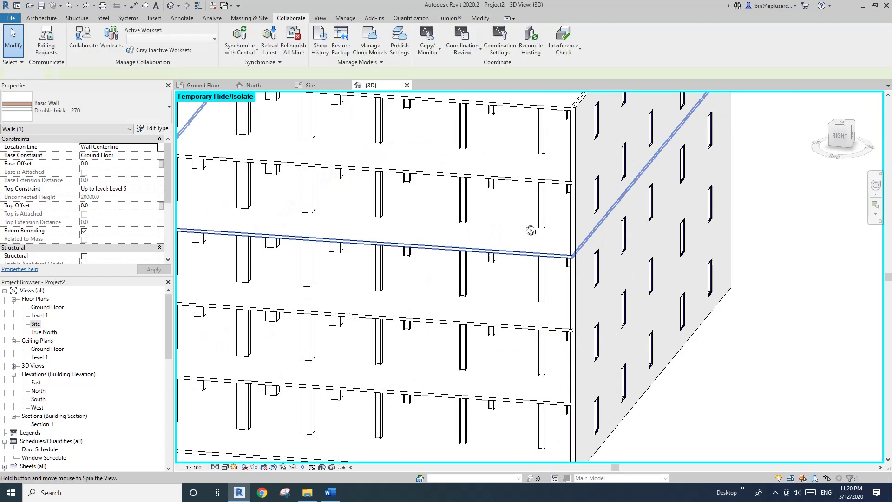
Split the windowed full-height wall with Split Element at the top edges of the Level 1 and Level 2 floor slabs
middle_click_drag(626, 140, 453, 159)
scroll(521, 173, "up", 1)
scroll(503, 160, "down", 1)
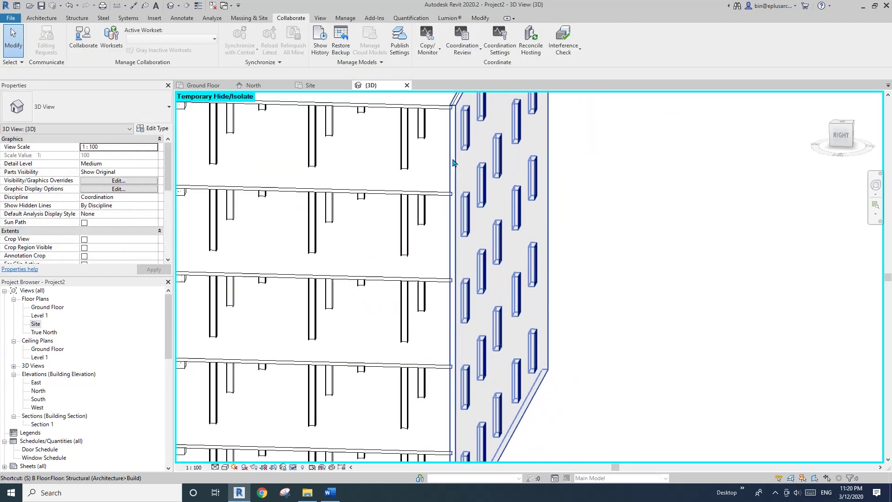
key("s")
key("l")
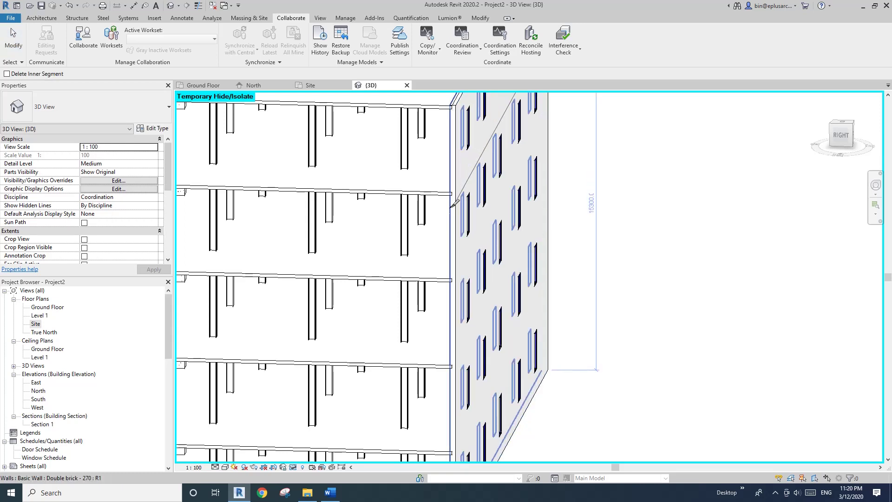
scroll(457, 177, "up", 3)
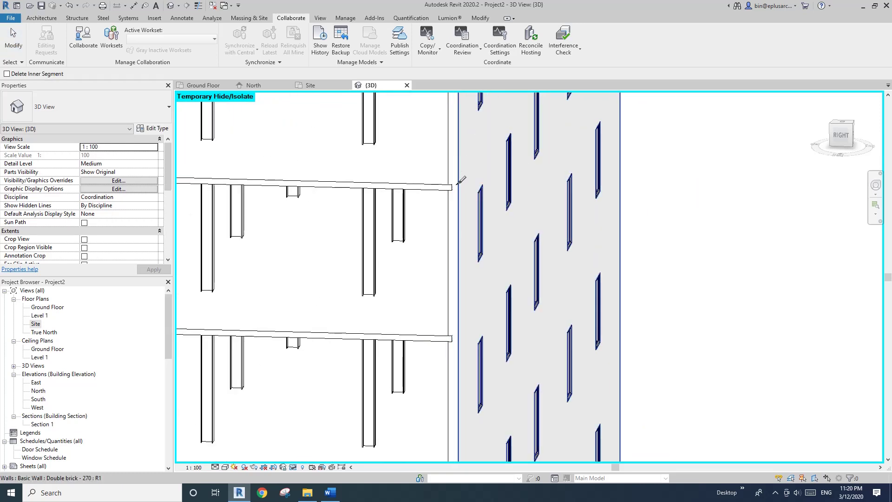
scroll(461, 184, "down", 3)
middle_click_drag(469, 238, 468, 197, "shift")
scroll(435, 282, "up", 5)
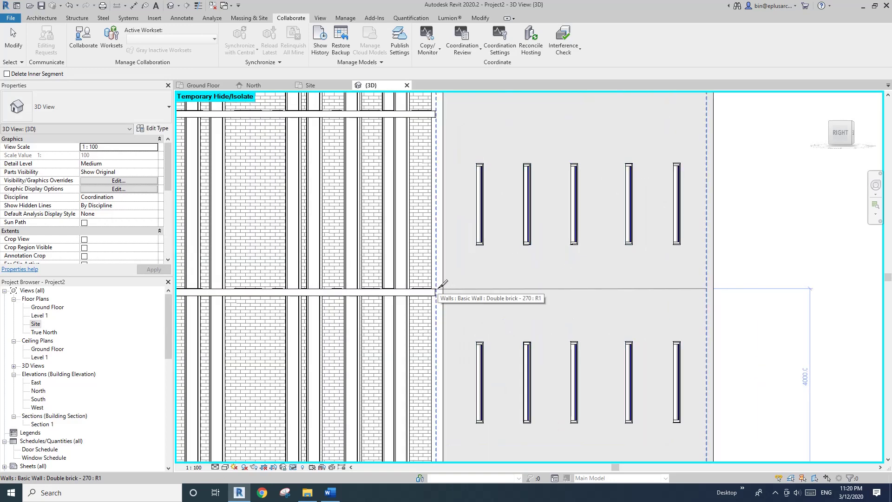
left_click(444, 288)
left_click(438, 110)
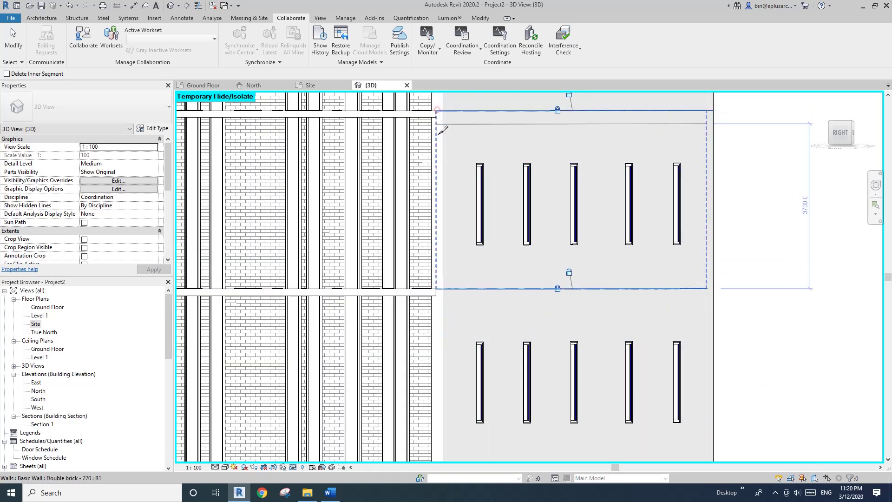
Split the remaining upper part of the windowed wall at the Level 3 and Level 4 slab edges and end Split Element
scroll(458, 216, "down", 1)
middle_click_drag(458, 216, 461, 379)
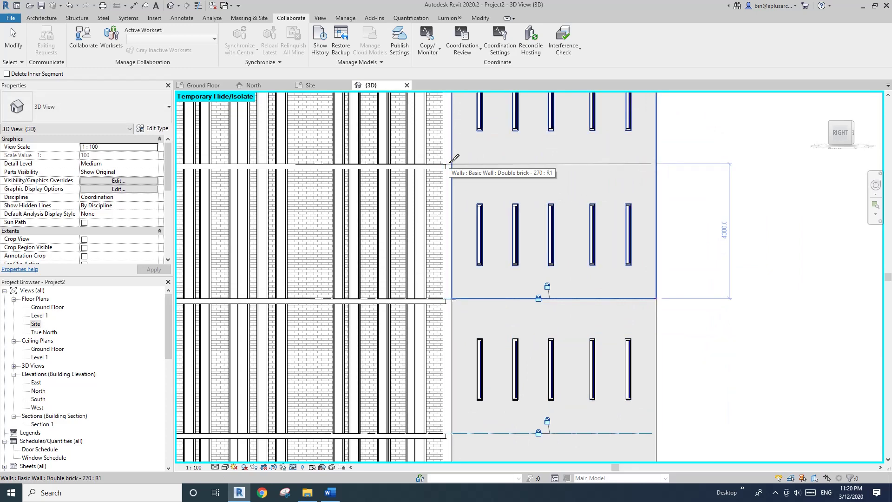
scroll(452, 185, "up", 2)
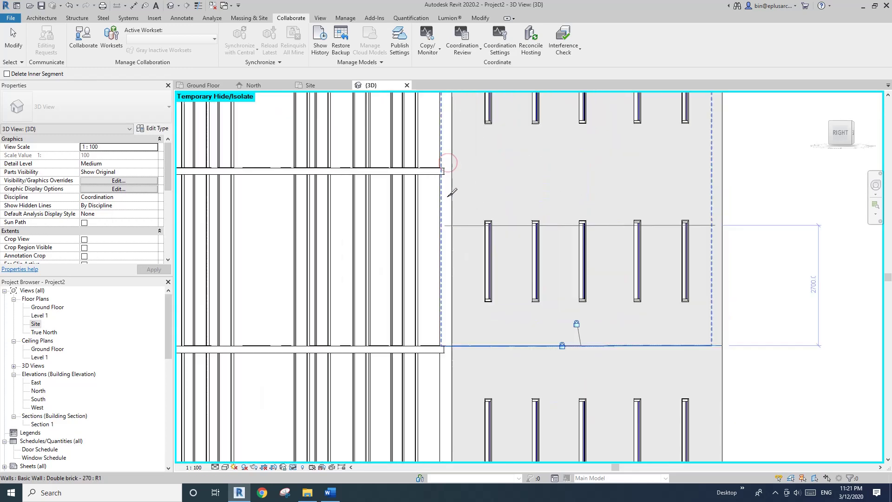
scroll(454, 170, "down", 3)
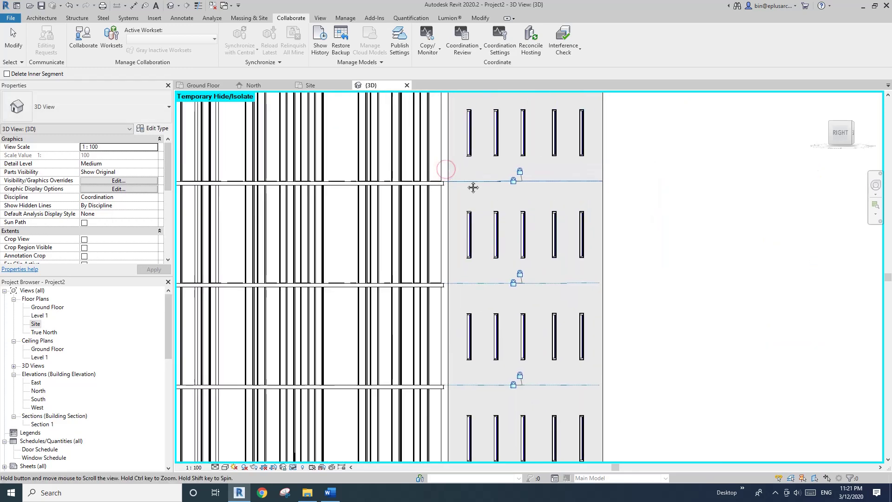
middle_click_drag(479, 194, 471, 248, "shift")
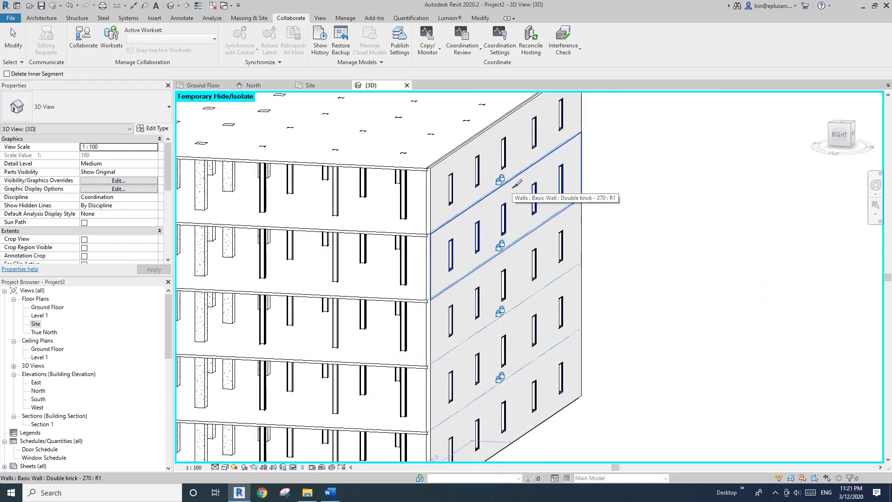
middle_click_drag(466, 235, 471, 210)
scroll(439, 214, "up", 3)
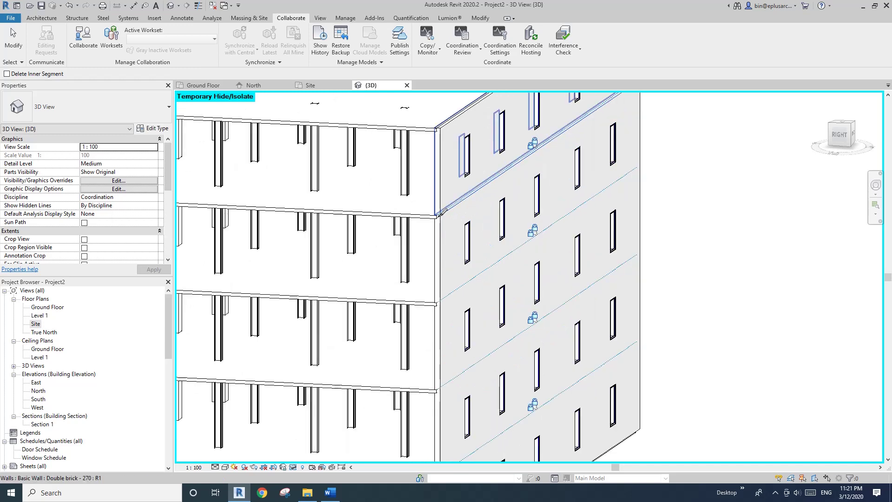
middle_click_drag(397, 213, 403, 213)
key("Escape")
Select the topmost segment of the split wall to examine its constraints and extents, and clear the selection
left_click(450, 199)
scroll(485, 245, "down", 5)
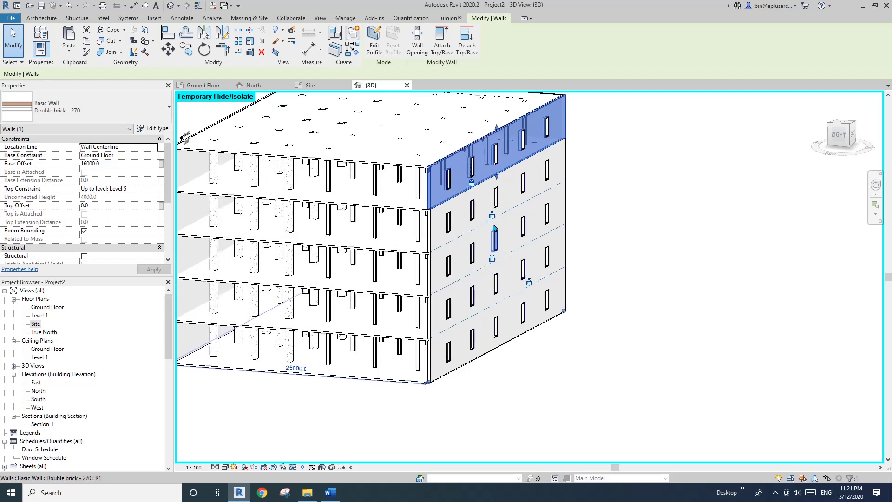
left_click(604, 199)
scroll(458, 264, "up", 2)
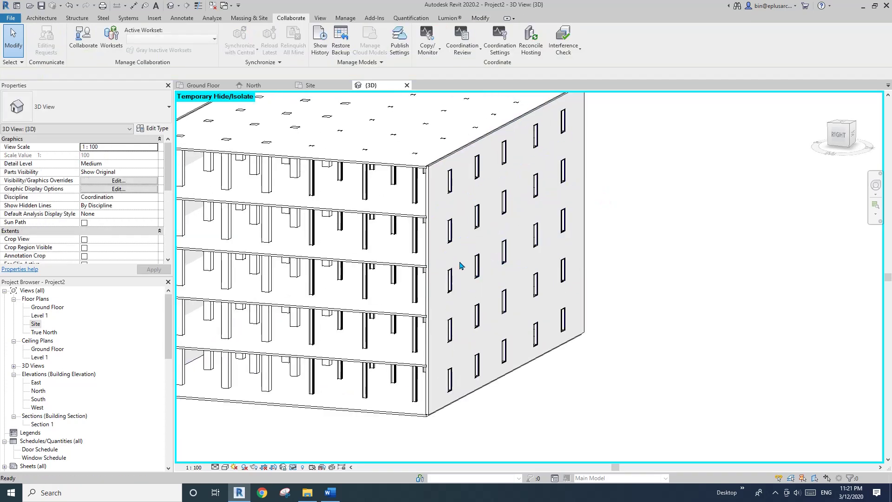
scroll(461, 358, "up", 4)
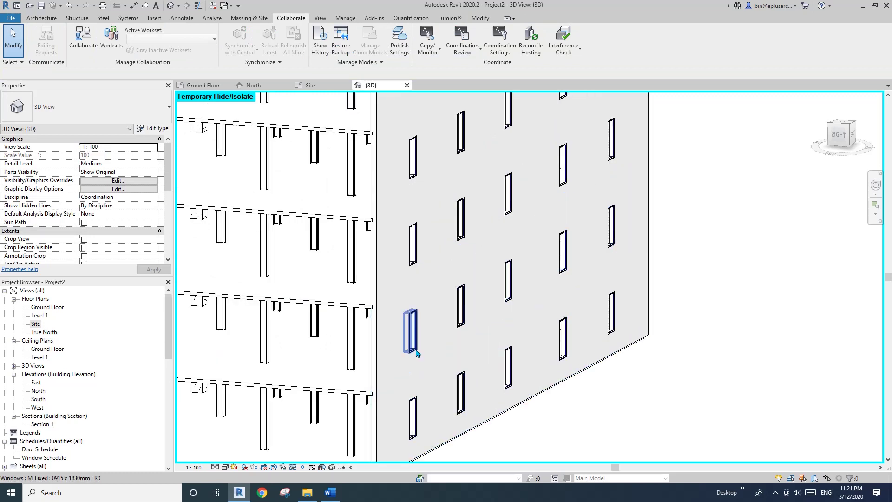
Set the top constraint of the lowest segment of the windowed wall to Level 1
middle_click_drag(413, 330, 473, 235)
left_click(449, 318)
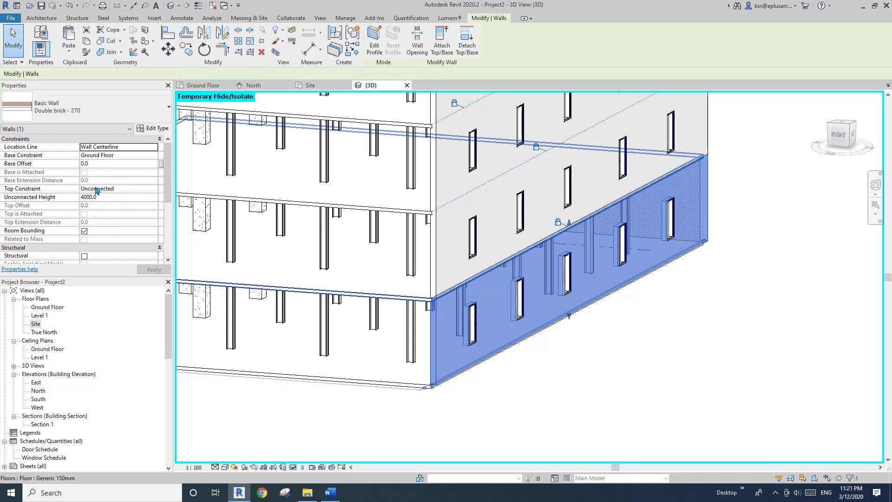
left_click(97, 191)
left_click(131, 189)
left_click(110, 212)
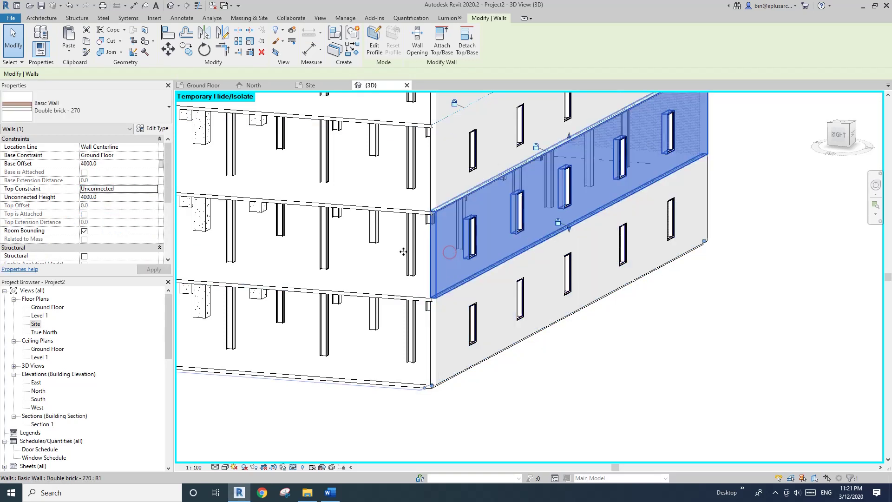
Constrain the second wall segment from Level 1 up to Level 2 with a base offset of 0
left_click(132, 157)
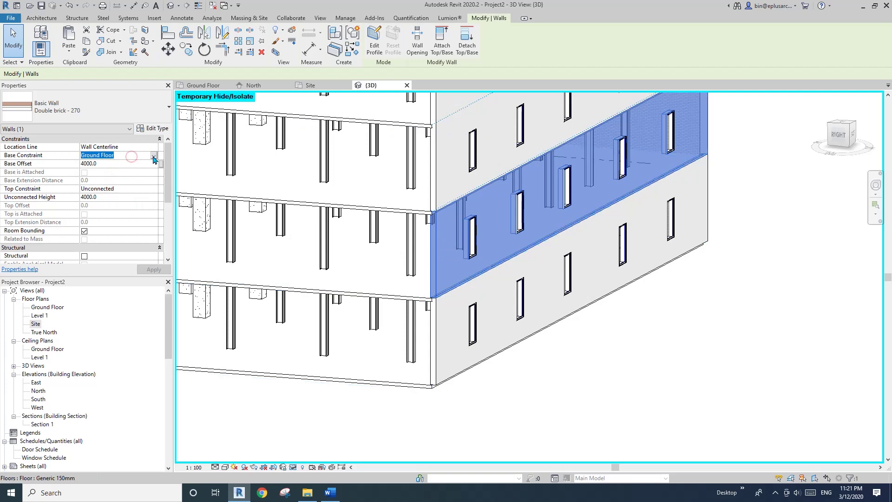
left_click(153, 159)
left_click(112, 170)
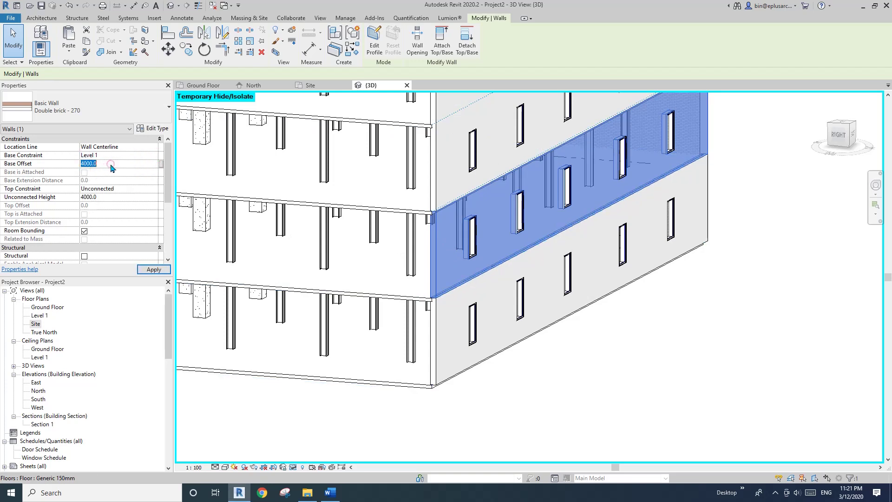
left_click(153, 189)
left_click(122, 217)
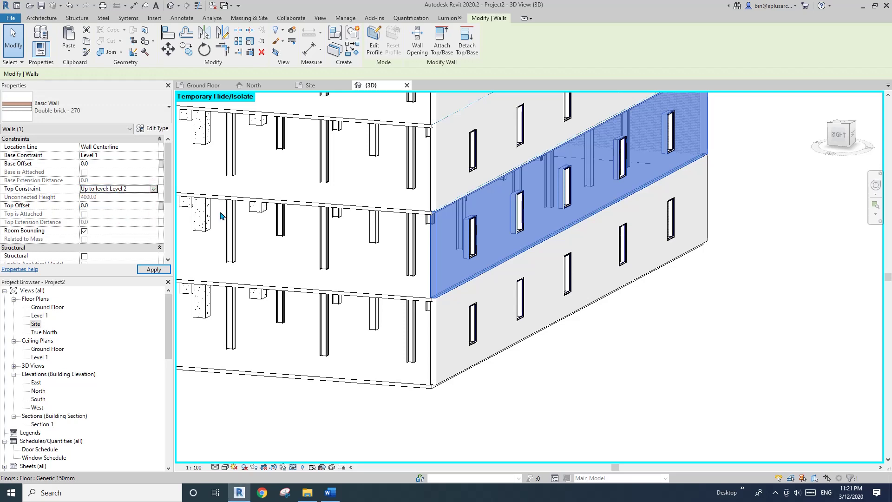
Try to constrain the third wall segment from Level 3 up to Level 4 with a base offset of 0
middle_click_drag(428, 194, 414, 233)
left_click(431, 199)
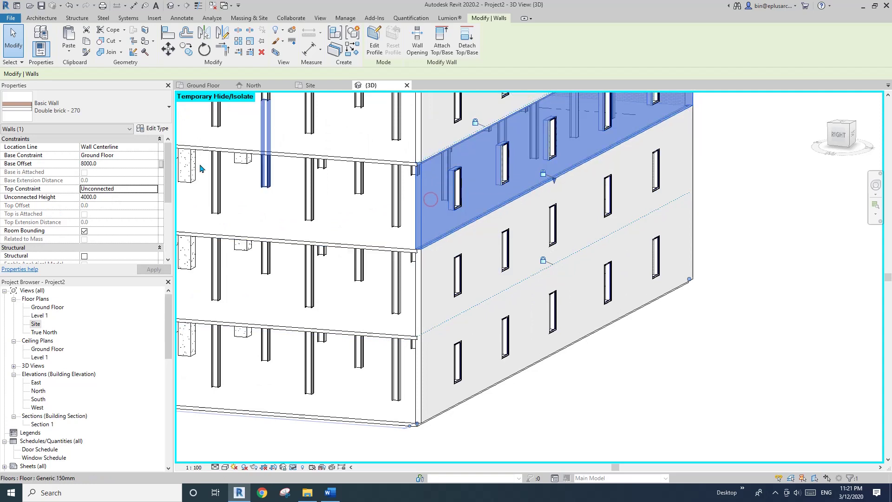
left_click(152, 156)
left_click(97, 186)
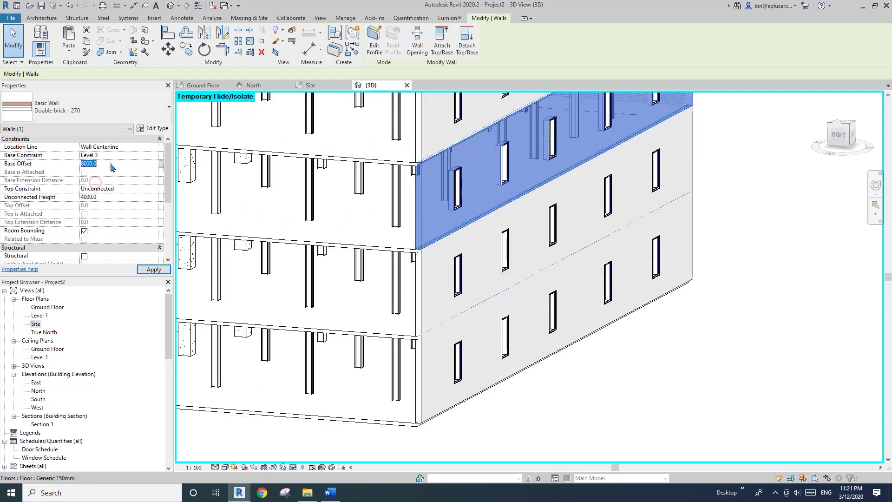
left_click(149, 189)
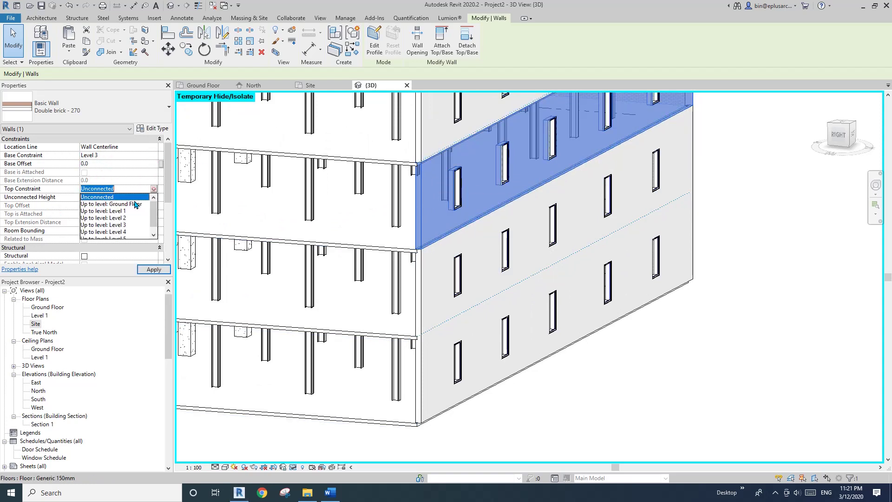
left_click(123, 232)
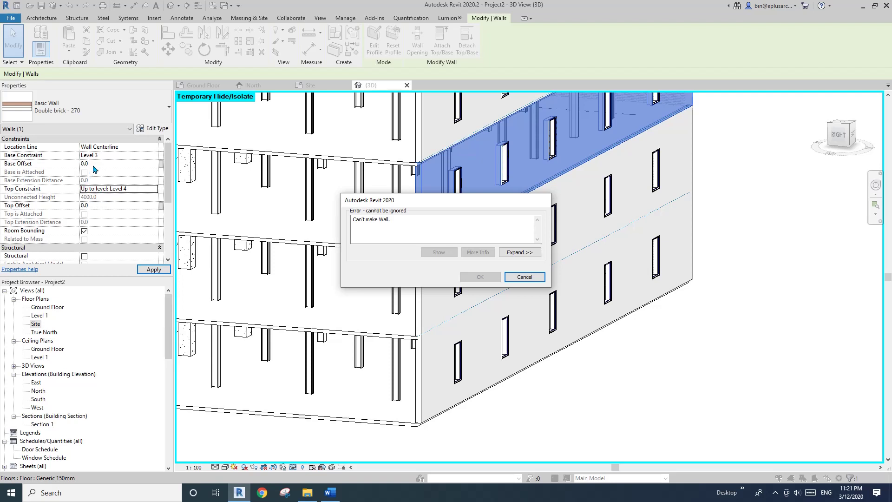
left_click(524, 277)
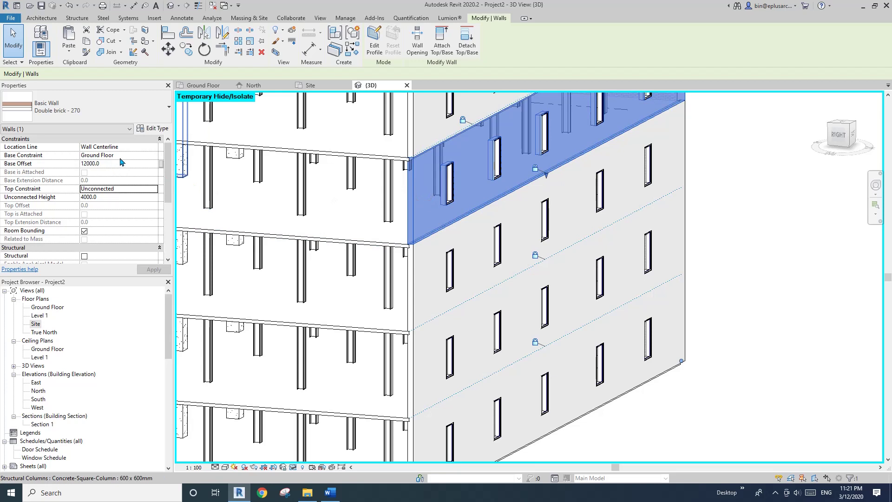
Constrain the third wall segment from Level 2 up to Level 3 with a base offset of 0
left_click(131, 154)
left_click(426, 269)
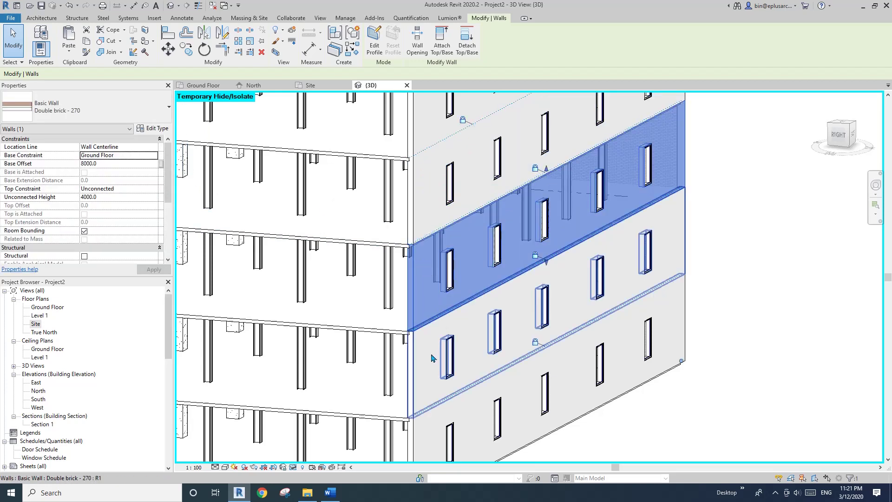
left_click(431, 358)
left_click(429, 293)
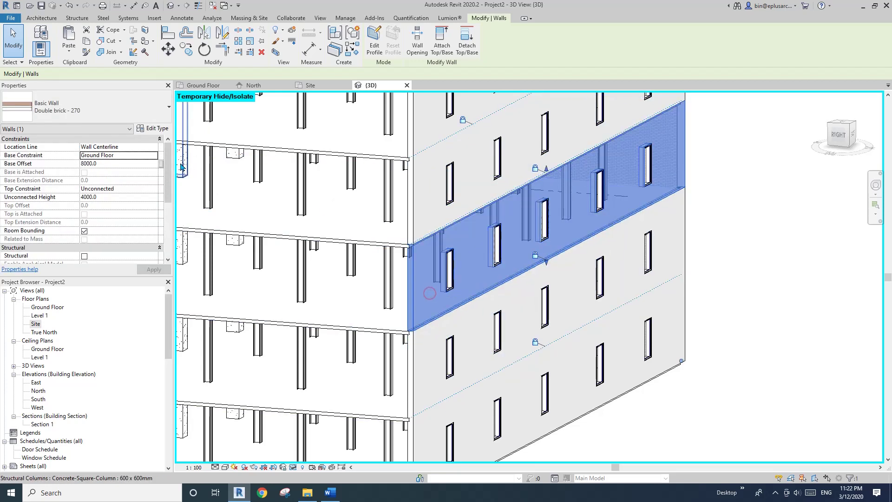
left_click(154, 155)
left_click(95, 180)
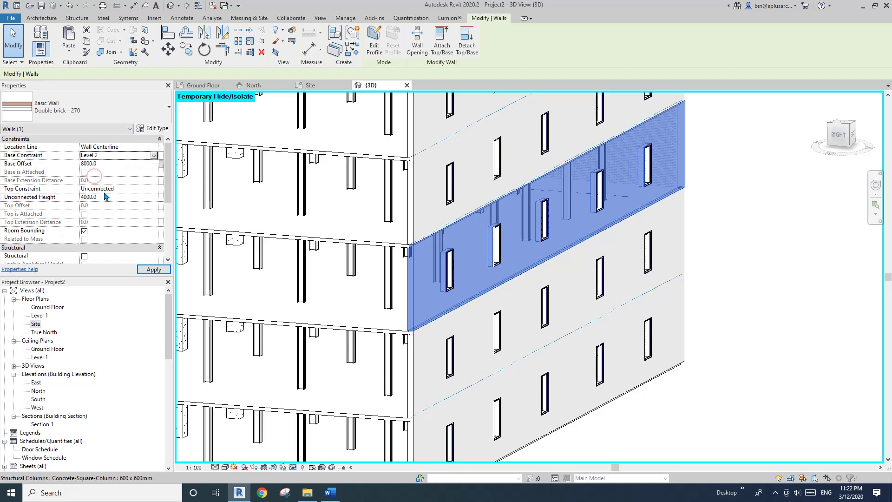
left_click(155, 189)
left_click(117, 225)
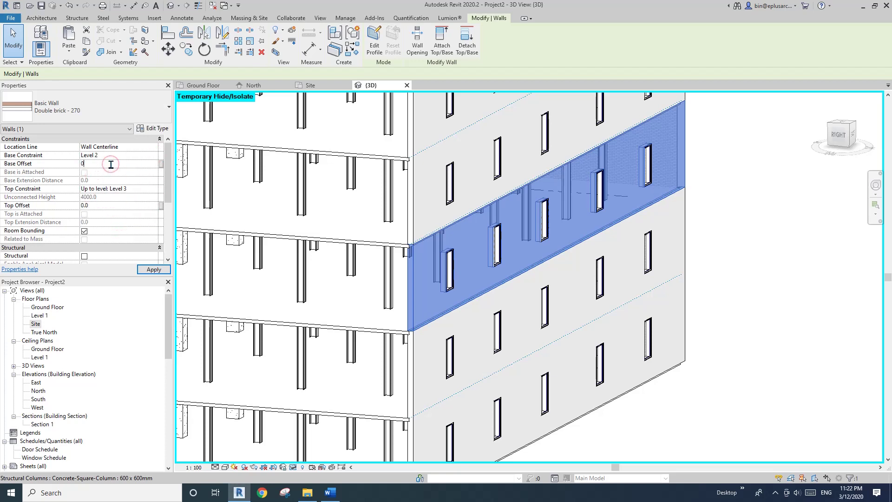
Constrain the fourth wall segment from Level 3 up to Level 4 with a base offset of 0
scroll(455, 253, "down", 1)
middle_click_drag(456, 253, 435, 291)
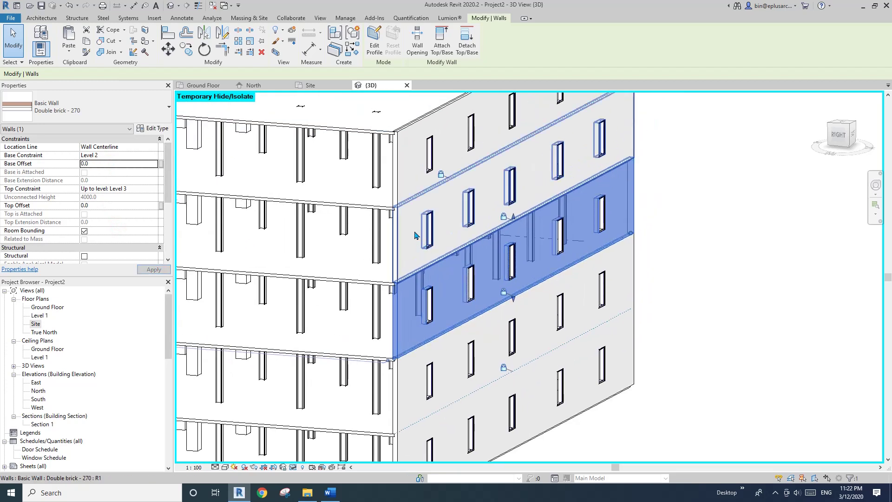
left_click(414, 231)
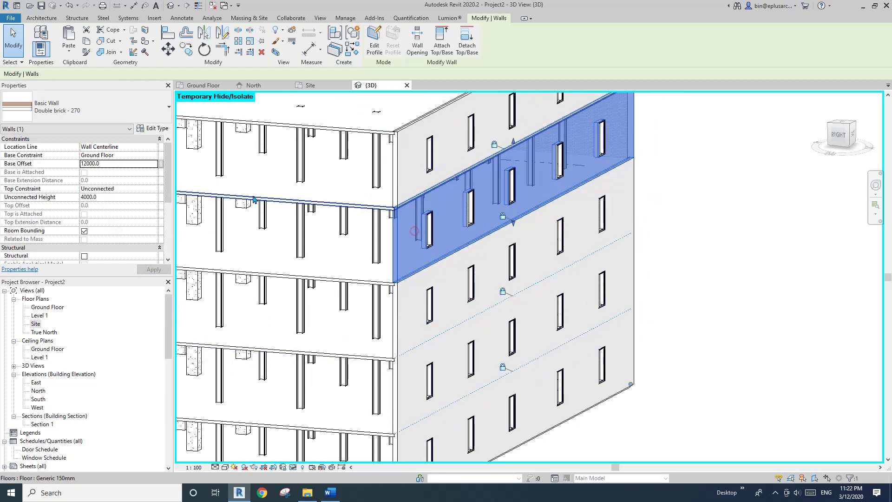
left_click(154, 156)
left_click(93, 184)
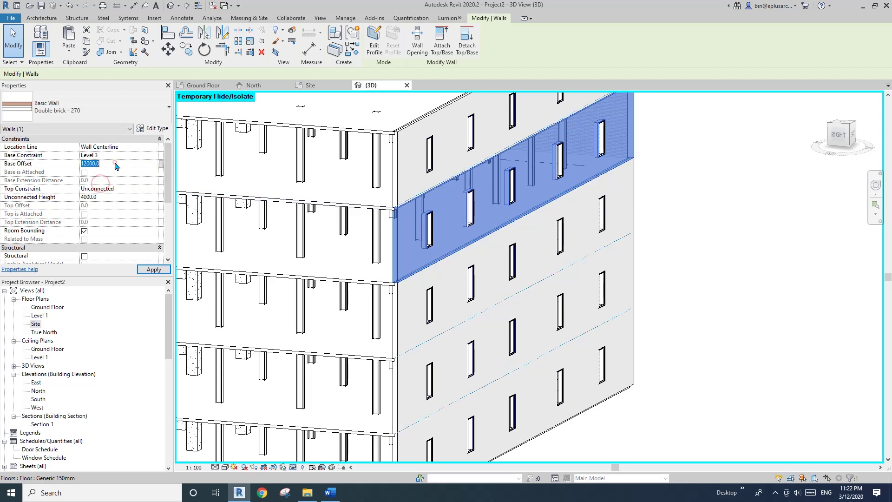
left_click(156, 192)
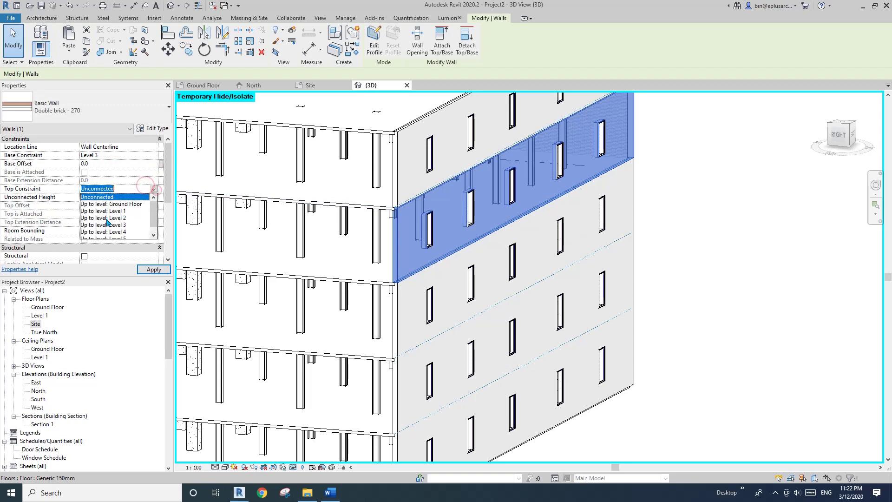
left_click(99, 203)
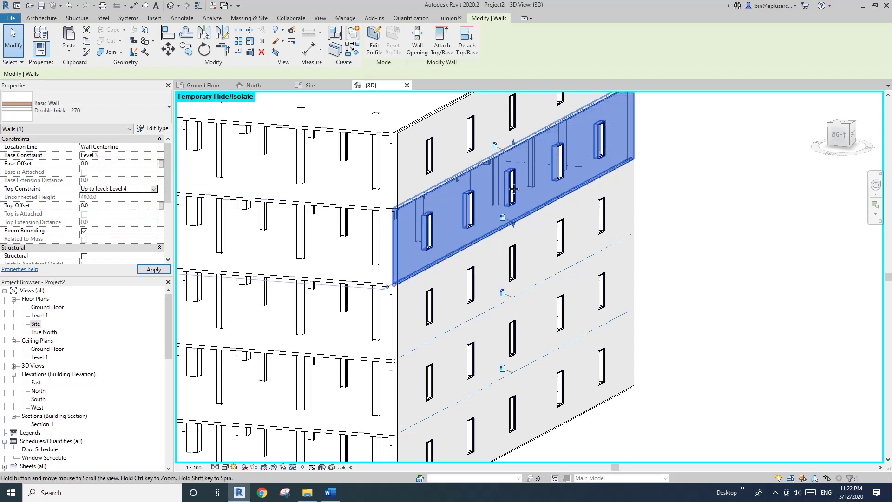
Constrain the top wall segment from Level 4 up to Level 5 with a base offset of 0
middle_click_drag(407, 159, 406, 175)
left_click(406, 175)
left_click(156, 156)
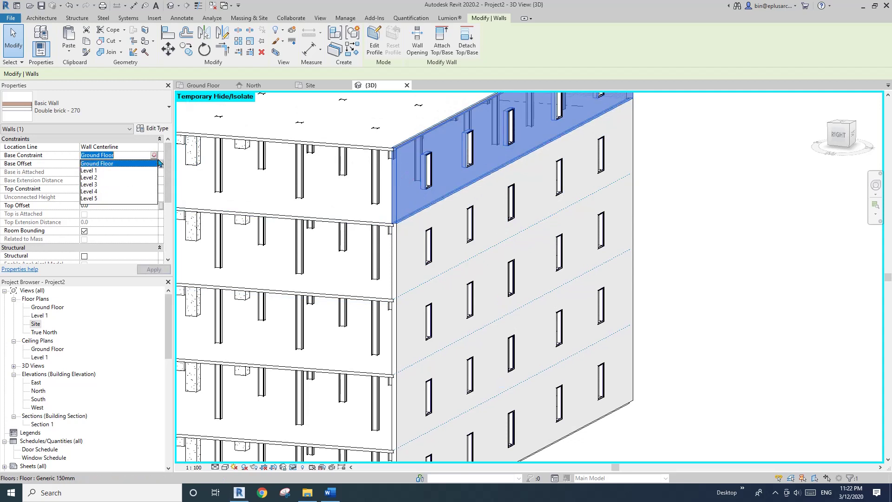
left_click(100, 191)
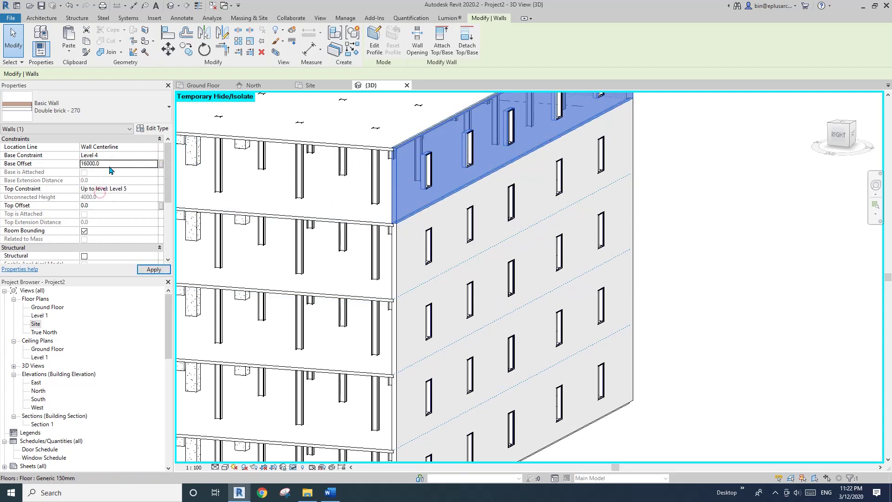
left_click(153, 189)
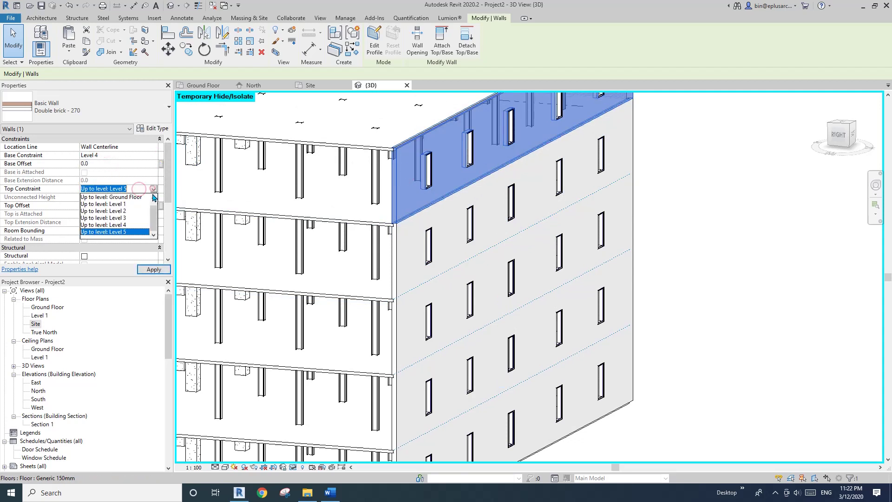
left_click(127, 231)
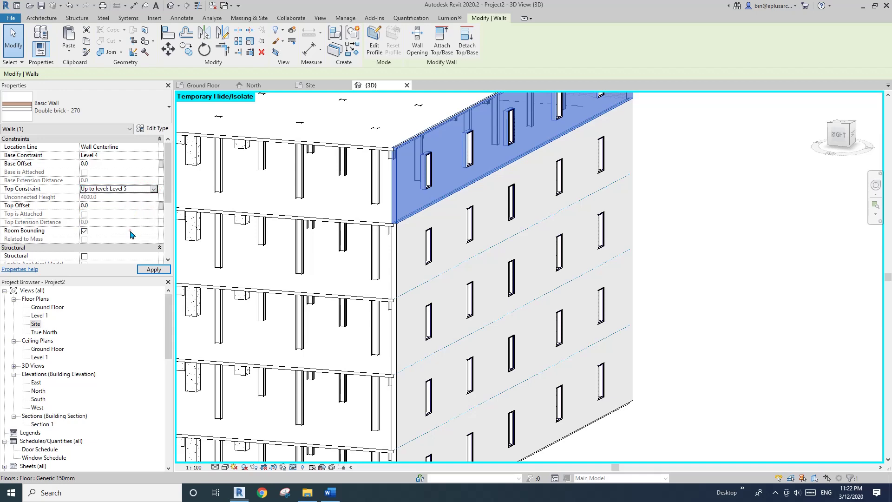
left_click(150, 270)
key("Escape")
Examine the split windowed wall from several angles, selecting segments on different floors to check their level constraints
scroll(516, 208, "down", 2)
scroll(522, 226, "down", 1)
mouse_move(515, 248)
middle_mouse_down()
mouse_move(522, 226)
mouse_move(516, 250)
middle_mouse_up()
scroll(522, 228, "up", 4)
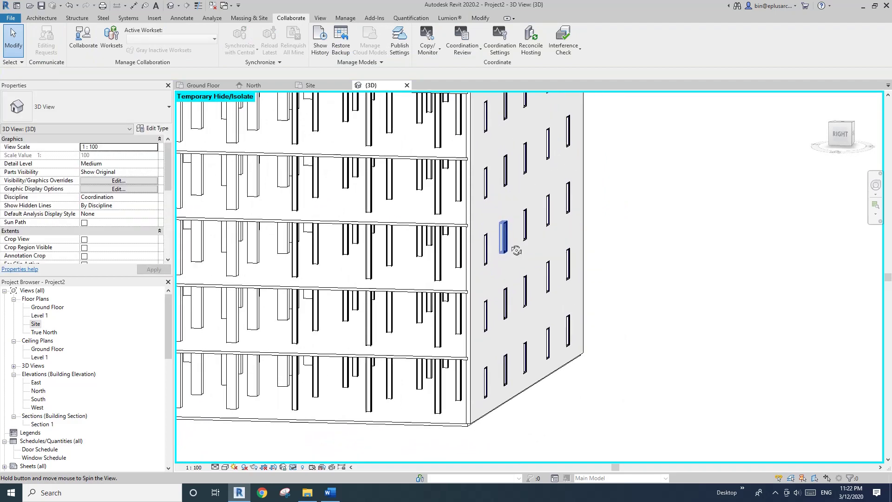
scroll(507, 245, "up", 5)
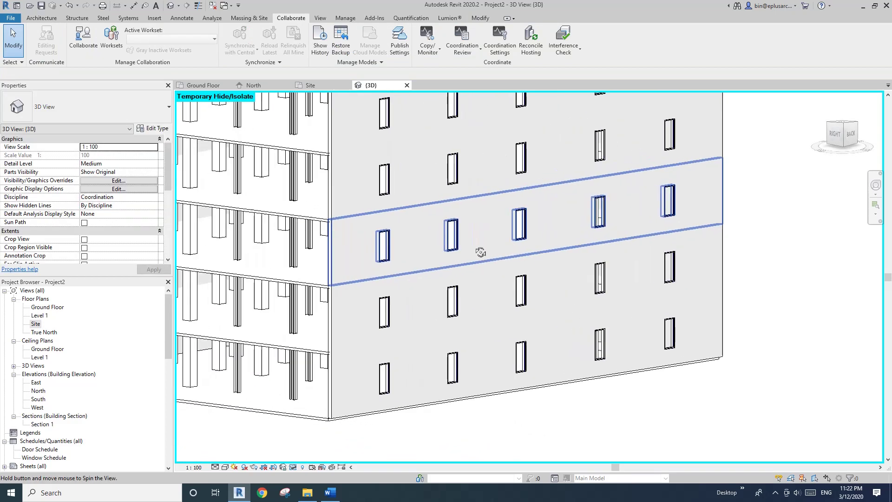
left_click(494, 284)
scroll(495, 284, "down", 3)
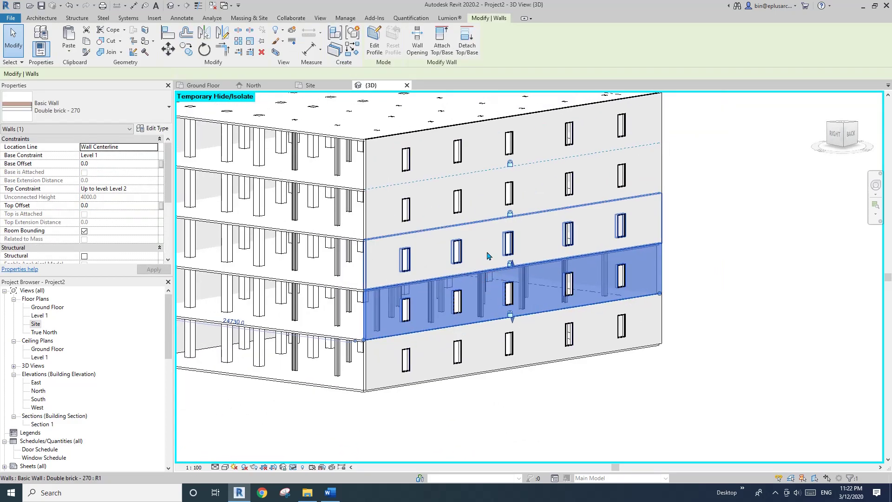
left_click(484, 211)
left_click(485, 159)
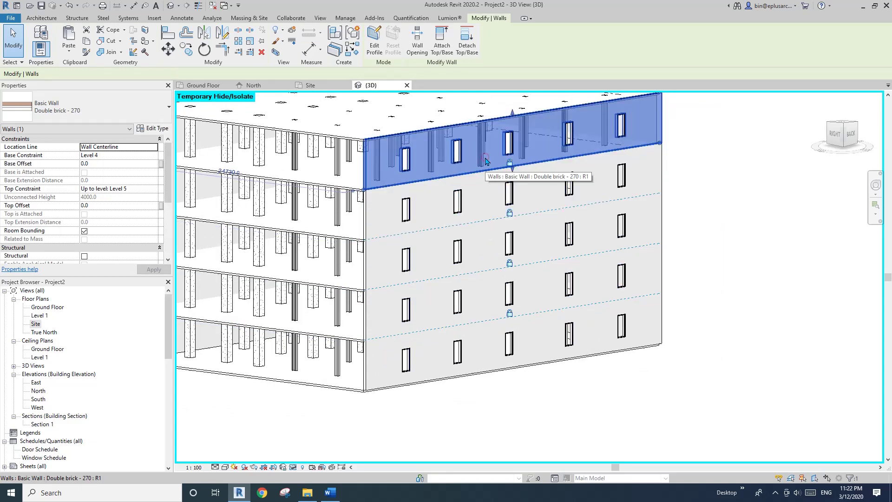
middle_click_drag(520, 202, 553, 260)
key("Escape")
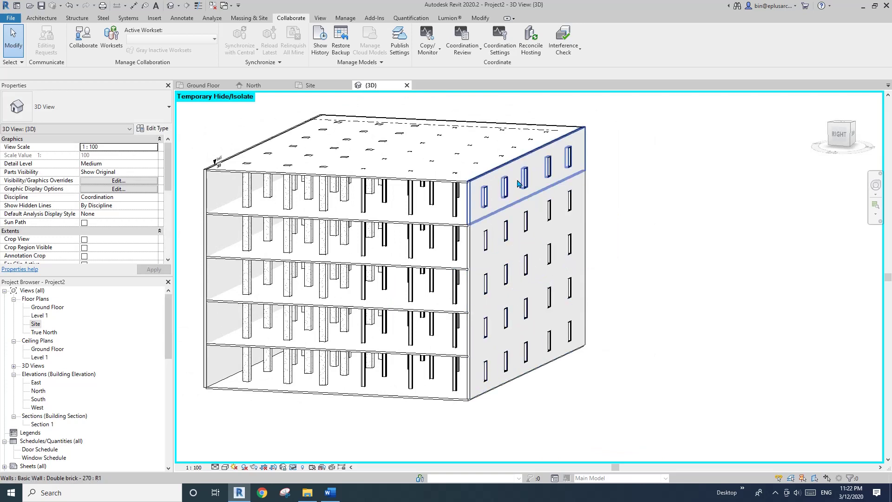
middle_click_drag(525, 207, 457, 225, "shift")
left_click(457, 227)
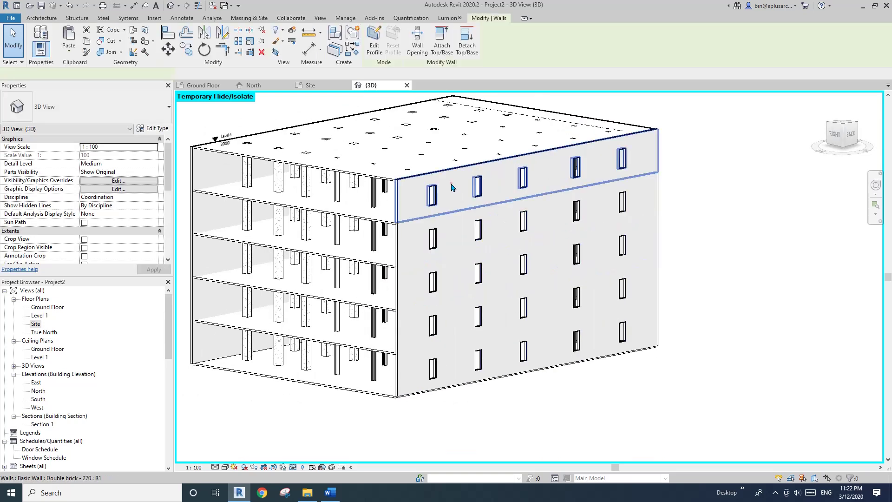
left_click(456, 224)
left_click(460, 280)
left_click(463, 322)
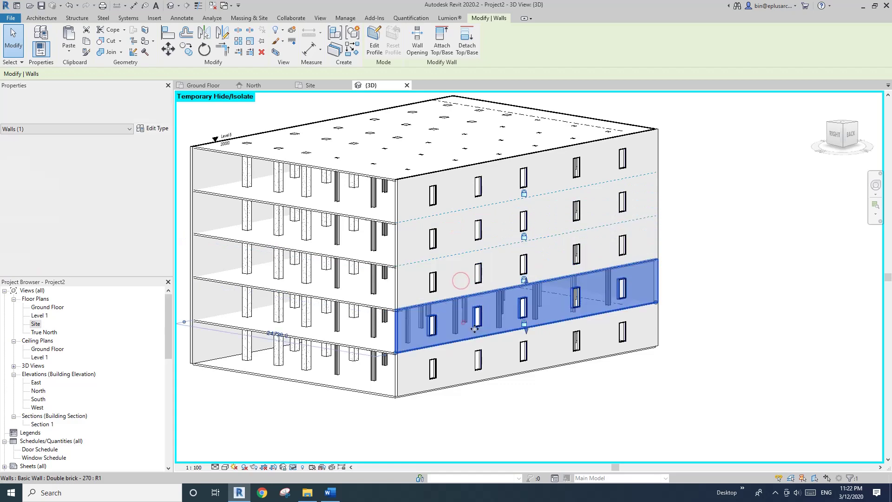
Try stretching the base of the second wall segment below Level 1 to an offset of -604.3, and undo the change
scroll(525, 331, "up", 2)
scroll(525, 333, "up", 1)
scroll(539, 295, "down", 1)
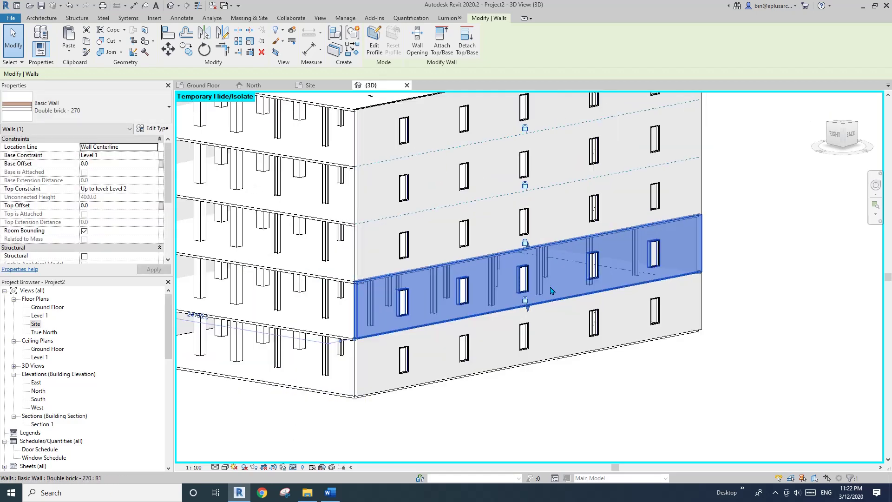
middle_click_drag(546, 293, 579, 308, "shift")
scroll(565, 310, "up", 1)
left_click(535, 314)
scroll(535, 314, "up", 1)
left_click_drag(515, 307, 541, 226)
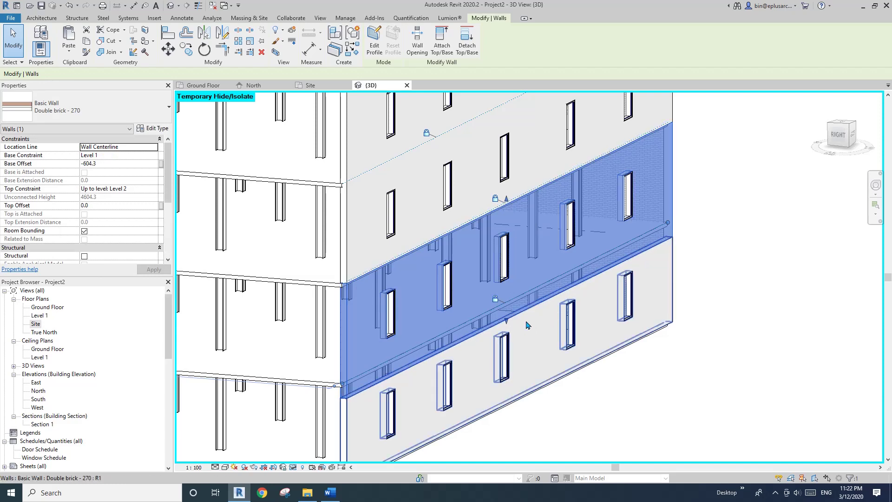
key("ctrl+z")
Unlock the alignment between the ground-floor and second wall segments and raise the ground-floor segment's top edge to Level 1
mouse_move(525, 324)
middle_mouse_down("shift")
mouse_move(527, 285)
mouse_move(494, 302)
mouse_move(510, 341)
mouse_move(523, 327)
mouse_move(552, 334)
mouse_move(538, 332)
middle_mouse_up("shift")
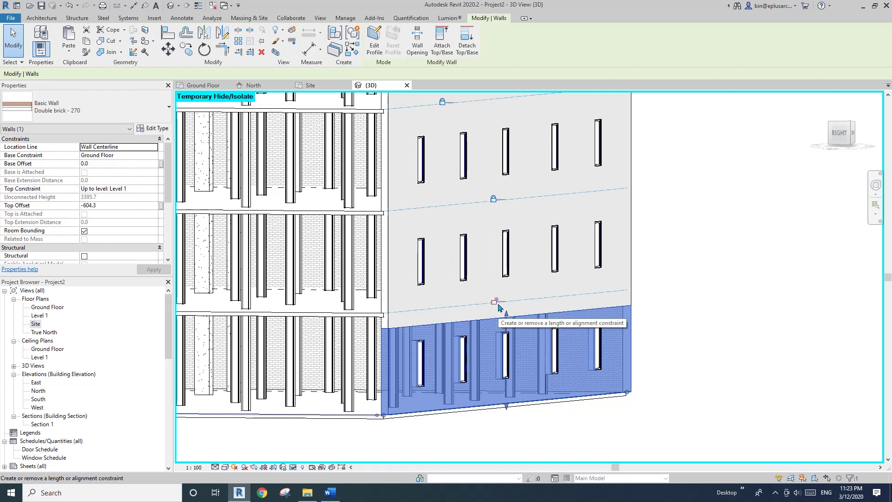
middle_click_drag(555, 321, 553, 323)
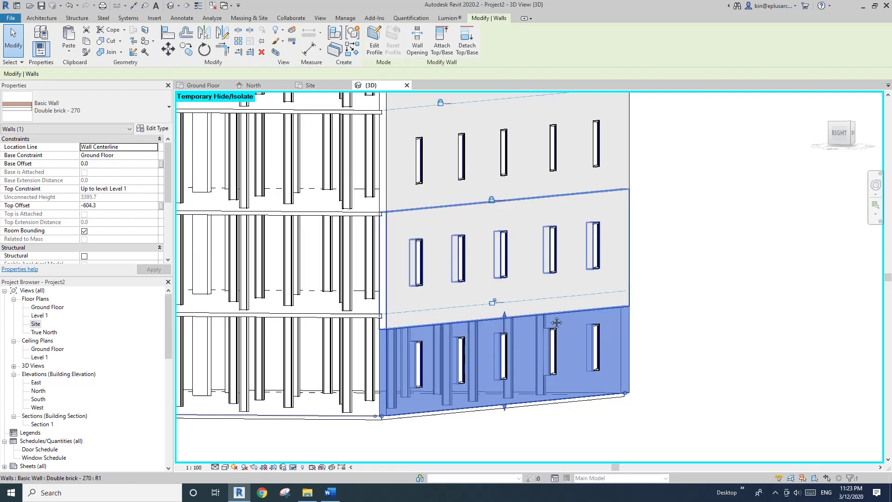
key("Escape")
left_click(528, 327)
mouse_move(506, 312)
left_mouse_down()
mouse_move(505, 296)
mouse_move(505, 309)
left_mouse_up()
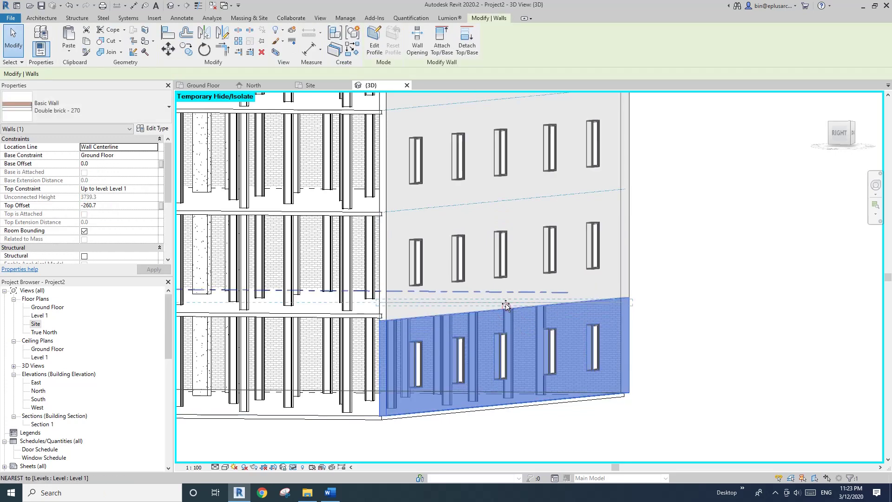
left_click(507, 302)
left_click(527, 313)
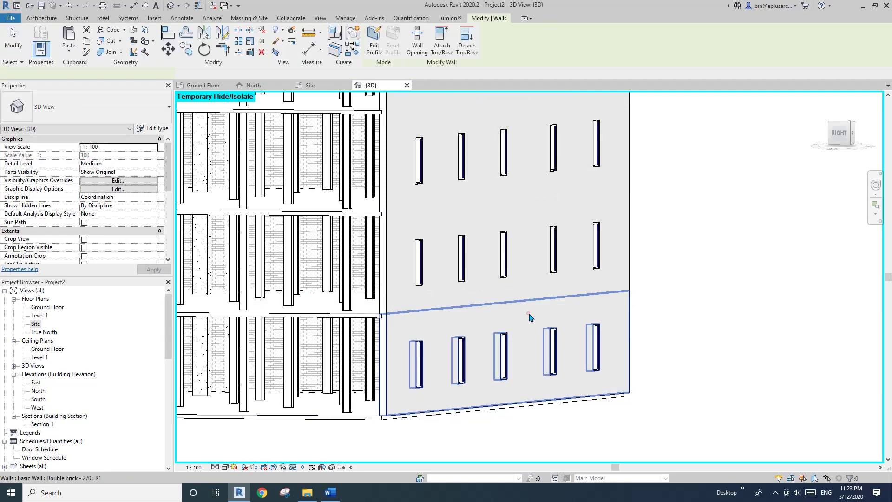
Reset the temporary hide/isolate and inspect the full-height windowless wall adjoining a windowed facade
middle_click_drag(510, 249, 524, 257, "shift")
key("Escape")
scroll(522, 253, "down", 2)
middle_click_drag(577, 235, 587, 142, "shift")
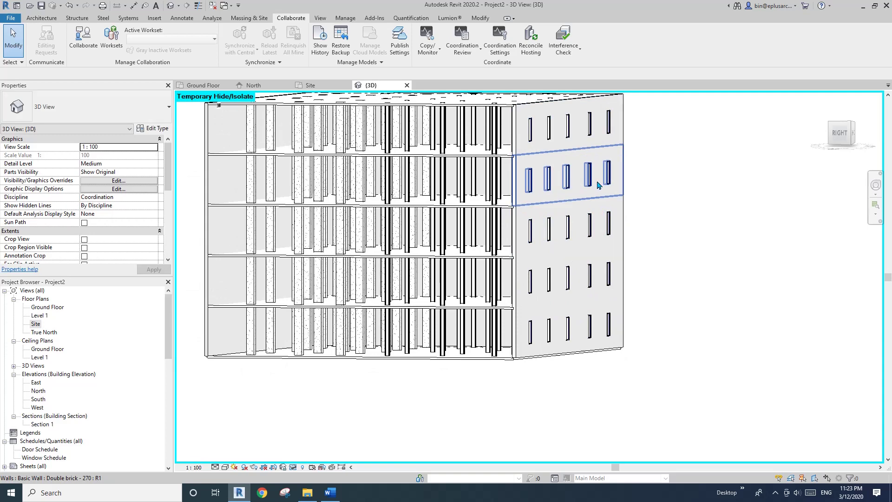
middle_click_drag(597, 174, 578, 249)
left_click(576, 249)
scroll(576, 248, "up", 2)
scroll(576, 248, "down", 2)
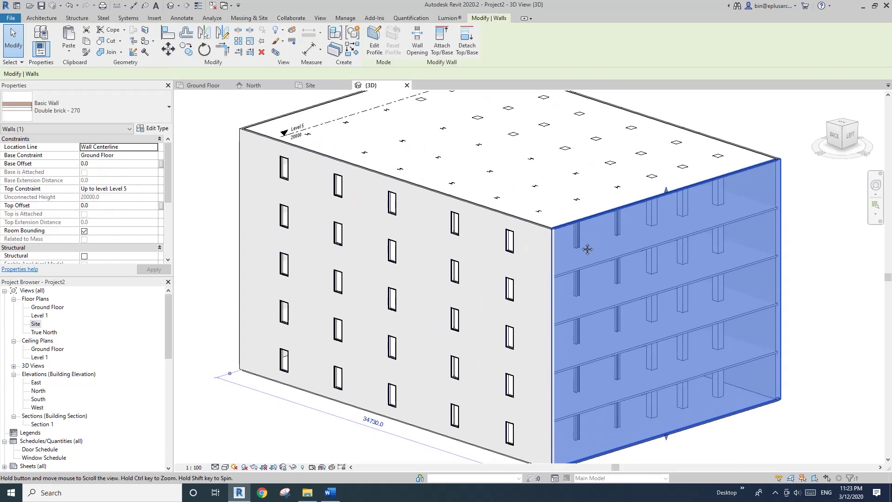
left_click(706, 133)
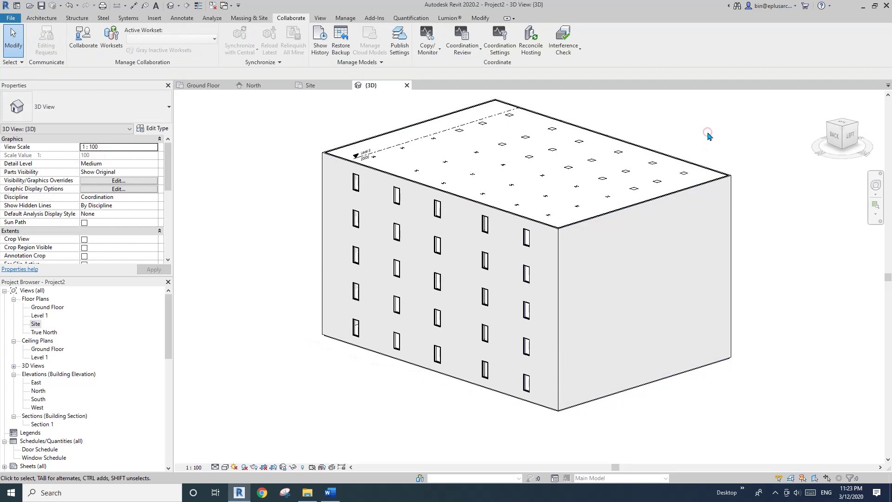